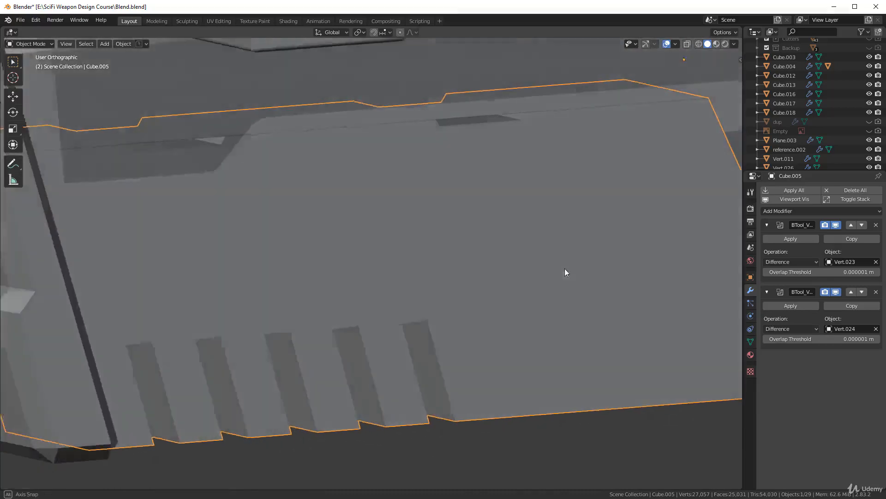
- Add a Bevel modifier to the lower side panel, limited by angle and with 3 segments
{"action": "left_click", "coordinate": [767, 226]}
{"action": "left_click", "coordinate": [768, 241]}
{"action": "left_click", "coordinate": [792, 211]}
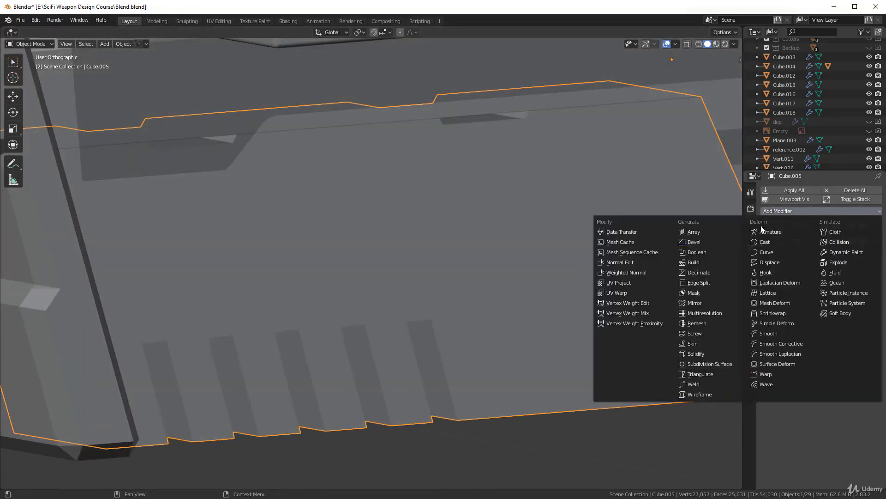
{"action": "left_click", "coordinate": [695, 243]}
{"action": "middle_click_drag", "start_coordinate": [548, 261], "coordinate": [539, 311]}
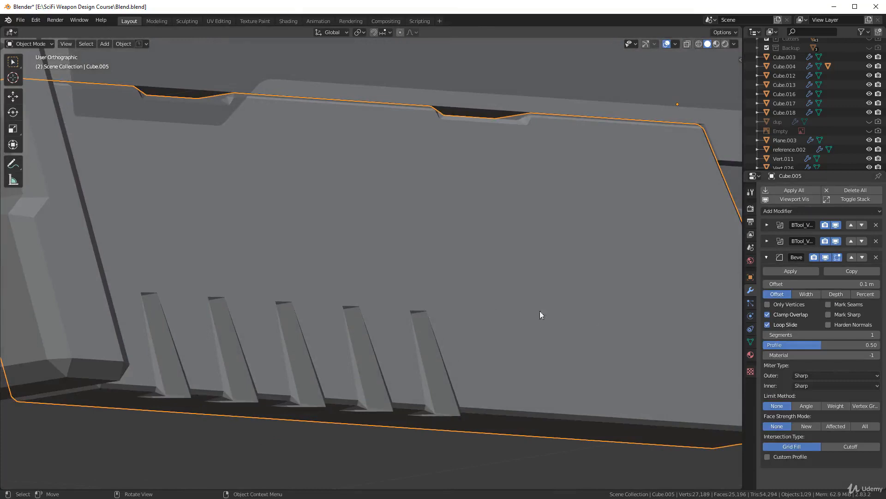
{"action": "left_click", "coordinate": [811, 407]}
{"action": "left_click_drag", "start_coordinate": [847, 334], "coordinate": [857, 335]}
{"action": "middle_click_drag", "start_coordinate": [596, 337], "coordinate": [493, 338]}
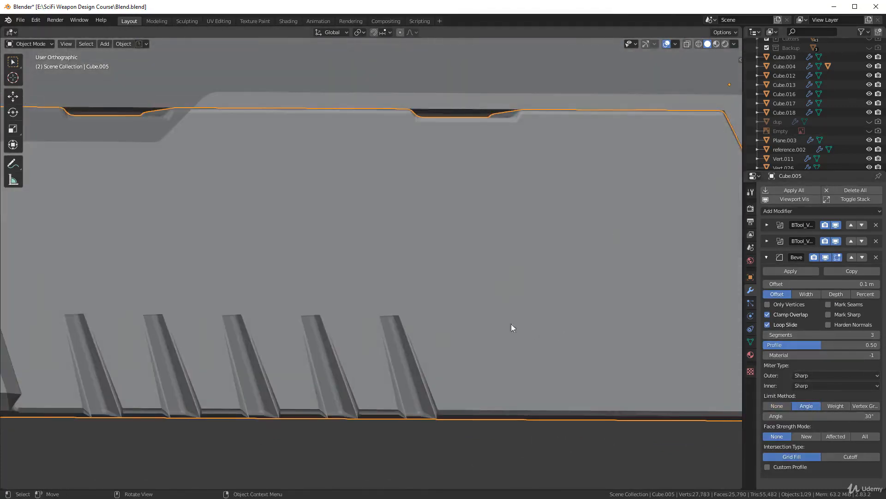
- Recalculate the normals of the side panel's whole mesh
{"action": "key", "text": "Tab"}
{"action": "key", "text": "a"}
{"action": "key", "text": "shift+n"}
{"action": "key", "text": "Tab"}
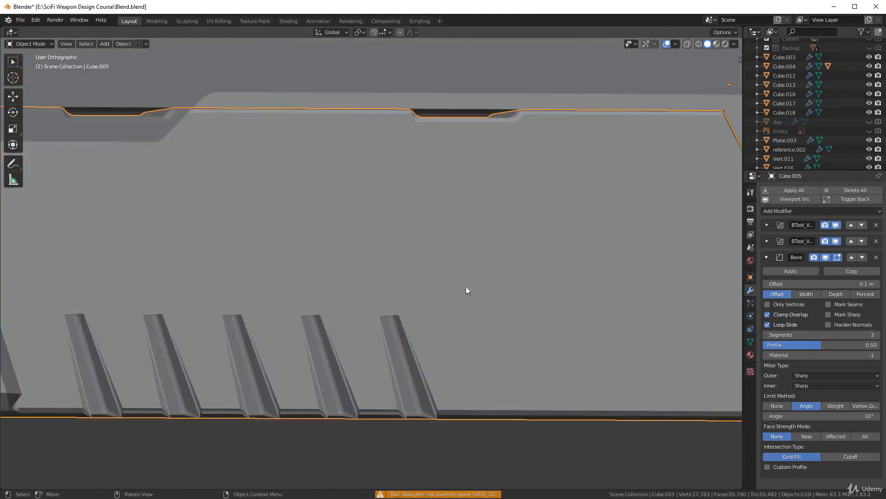
- Reveal the Cutters collection, recalculate the normals of the arrayed slanted-slot cutter, and hide the collection again
{"action": "left_click", "coordinate": [870, 39]}
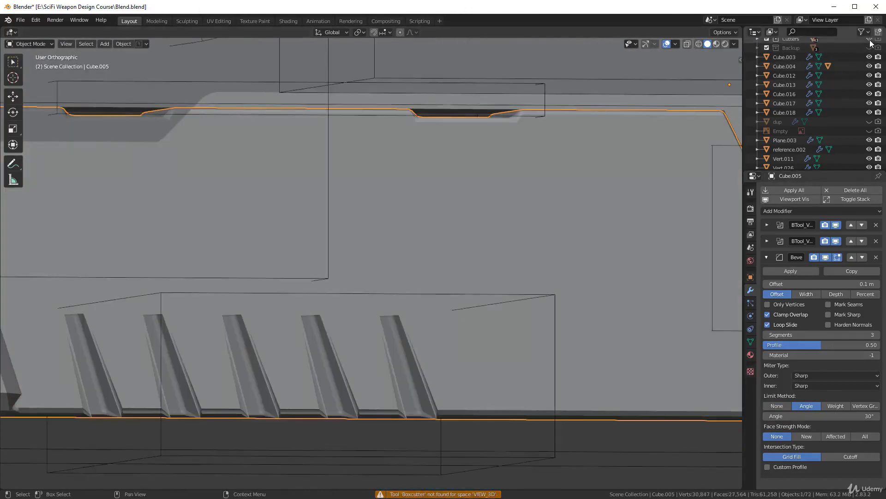
{"action": "left_click", "coordinate": [393, 294]}
{"action": "middle_click_drag", "start_coordinate": [396, 297], "coordinate": [423, 232], "text": "shift"}
{"action": "key", "text": "Tab"}
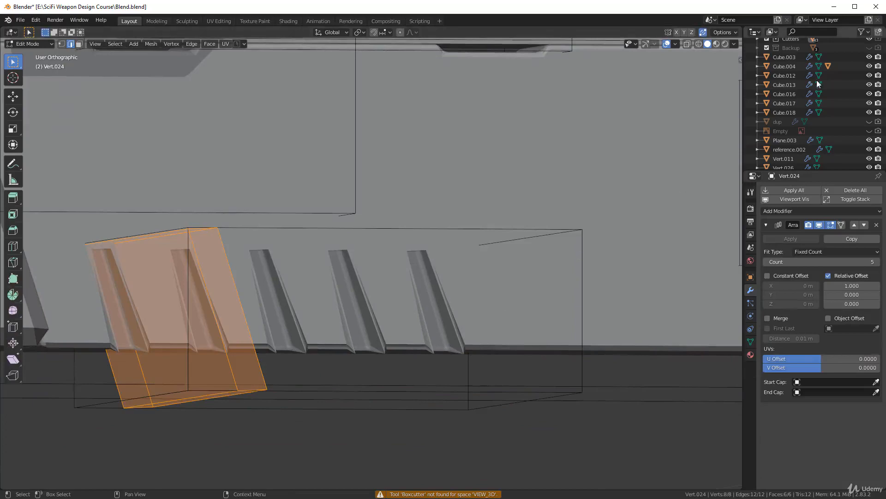
{"action": "scroll", "coordinate": [818, 84], "scroll_direction": "up", "scroll_amount": 2}
{"action": "scroll", "coordinate": [260, 280], "scroll_direction": "down", "scroll_amount": 3}
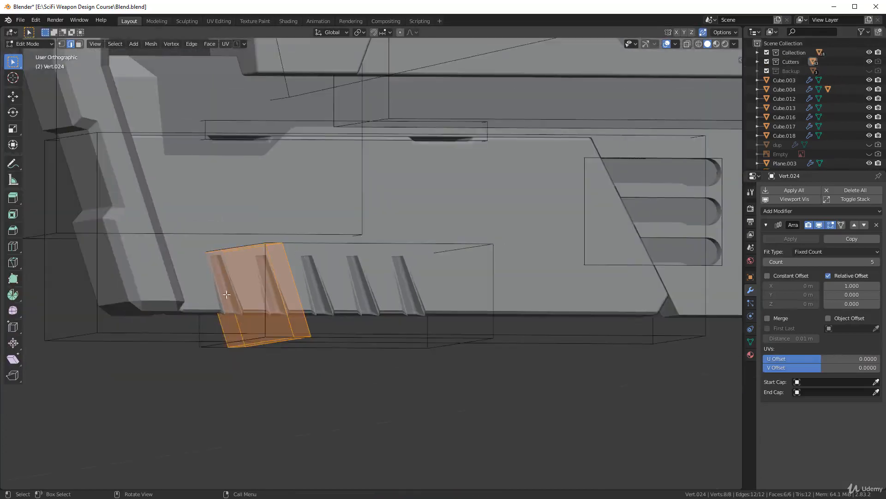
{"action": "middle_click_drag", "start_coordinate": [227, 294], "coordinate": [319, 285]}
{"action": "key", "text": "shift+n"}
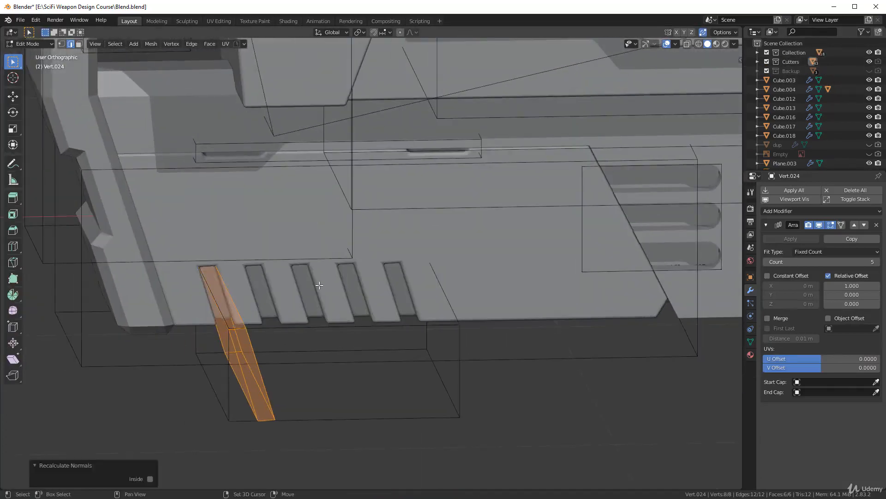
{"action": "key", "text": "Tab"}
{"action": "middle_click_drag", "start_coordinate": [362, 250], "coordinate": [344, 259]}
{"action": "left_click", "coordinate": [870, 62]}
- Shade the side panel smooth and enable Auto Smooth for its normals
{"action": "scroll", "coordinate": [364, 300], "scroll_direction": "up", "scroll_amount": 5}
{"action": "left_click", "coordinate": [506, 272]}
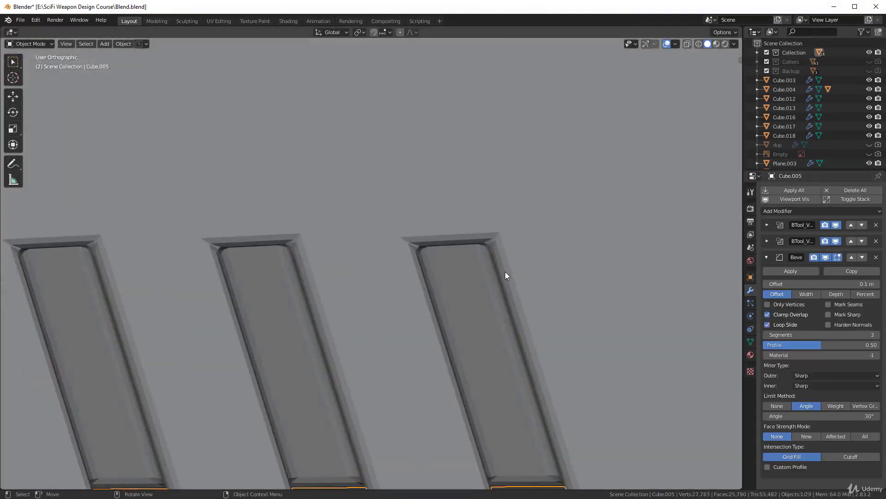
{"action": "right_click", "coordinate": [570, 233]}
{"action": "left_click", "coordinate": [570, 230]}
{"action": "left_click", "coordinate": [750, 341]}
{"action": "left_click", "coordinate": [778, 348]}
{"action": "left_click", "coordinate": [777, 359]}
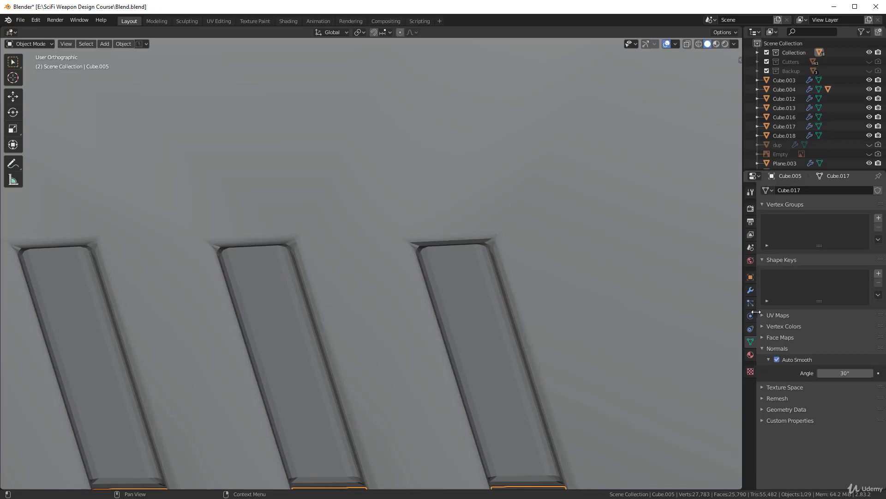
- Set the side panel bevel's outer miter to Arc and enable Harden Normals
{"action": "left_click", "coordinate": [751, 290]}
{"action": "scroll", "coordinate": [588, 268], "scroll_direction": "up", "scroll_amount": 2}
{"action": "left_click", "coordinate": [804, 375]}
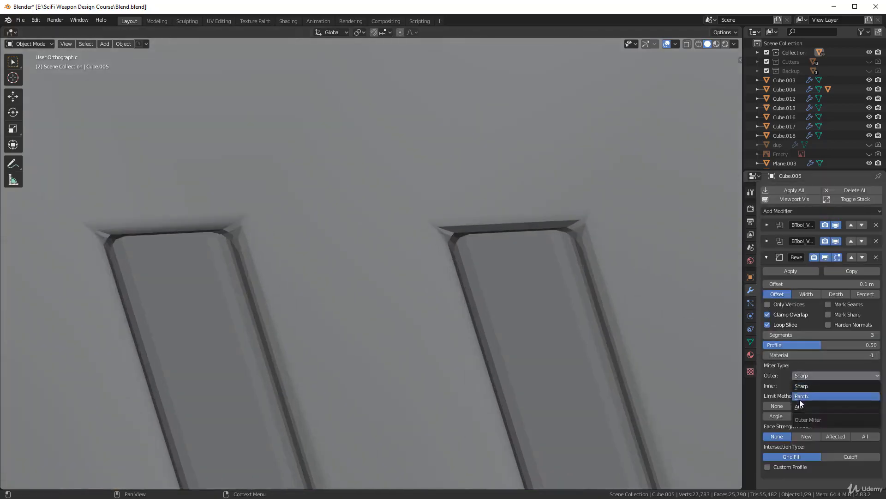
{"action": "left_click", "coordinate": [799, 406]}
{"action": "scroll", "coordinate": [459, 240], "scroll_direction": "down", "scroll_amount": 5}
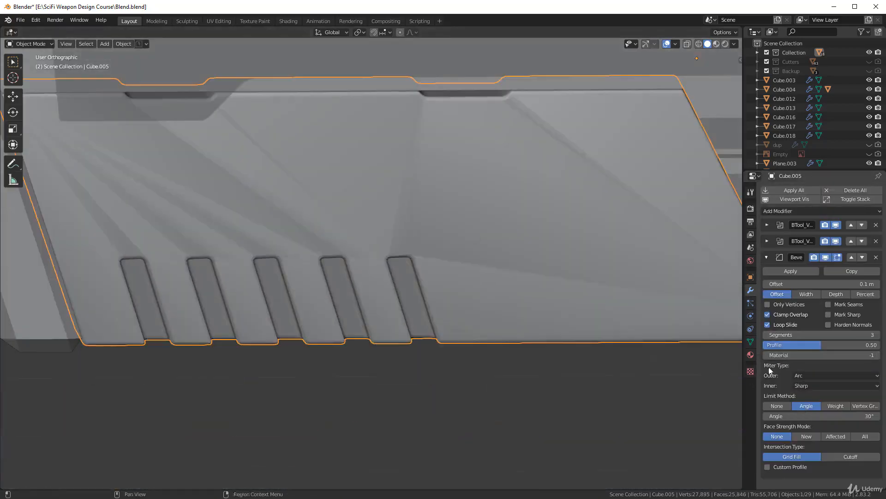
{"action": "scroll", "coordinate": [437, 264], "scroll_direction": "down", "scroll_amount": 3}
{"action": "middle_click_drag", "start_coordinate": [437, 265], "coordinate": [402, 268]}
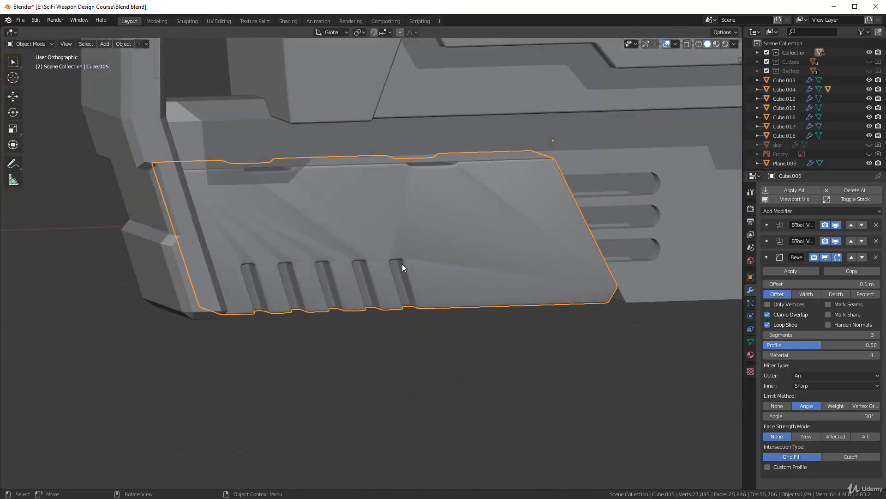
{"action": "scroll", "coordinate": [403, 268], "scroll_direction": "up", "scroll_amount": 2}
{"action": "left_click", "coordinate": [828, 325]}
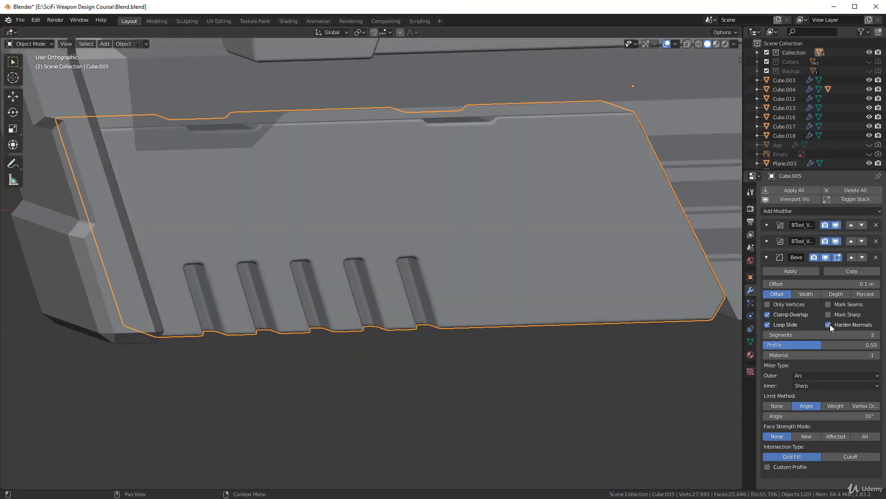
{"action": "left_click", "coordinate": [778, 212]}
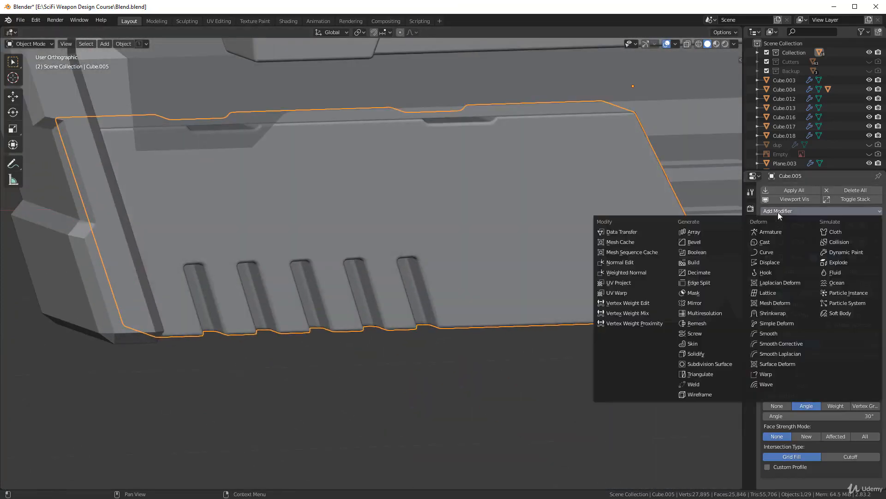
{"action": "left_click", "coordinate": [650, 273]}
{"action": "middle_click_drag", "start_coordinate": [461, 247], "coordinate": [570, 247]}
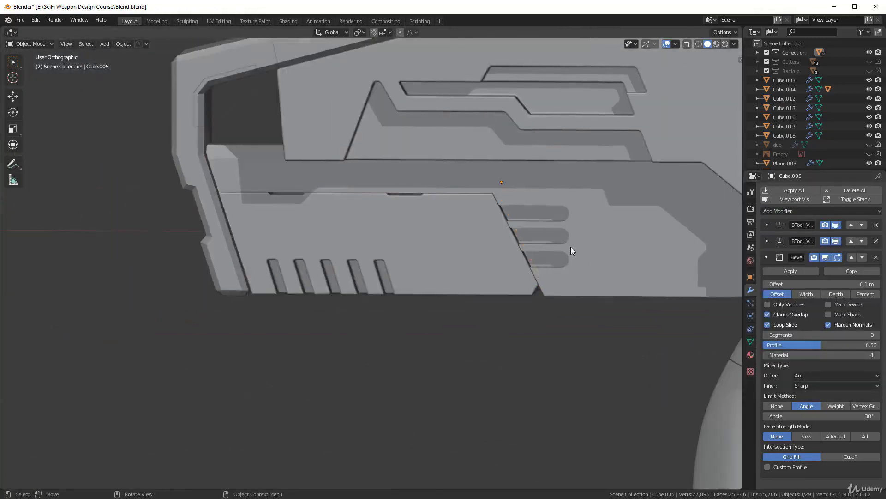
{"action": "middle_click_drag", "start_coordinate": [571, 246], "coordinate": [426, 265]}
{"action": "scroll", "coordinate": [425, 264], "scroll_direction": "up", "scroll_amount": 4}
{"action": "left_click", "coordinate": [507, 201]}
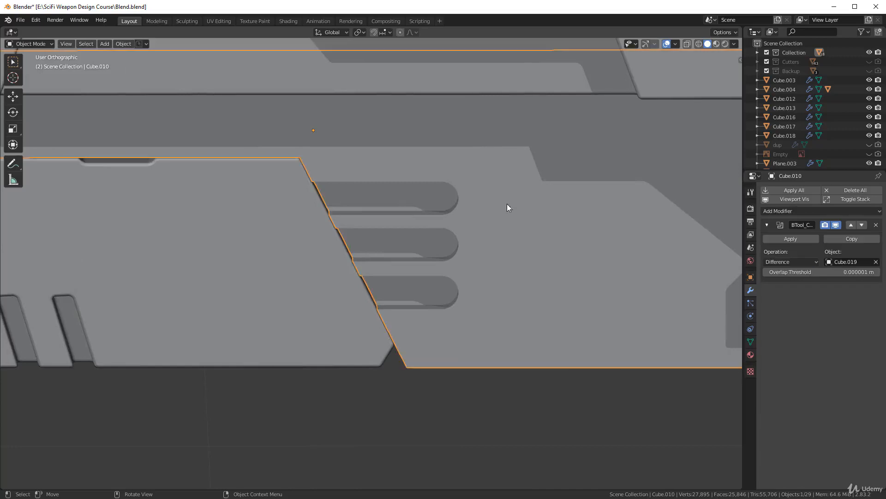
{"action": "scroll", "coordinate": [386, 256], "scroll_direction": "down", "scroll_amount": 4}
{"action": "left_click", "coordinate": [317, 265]}
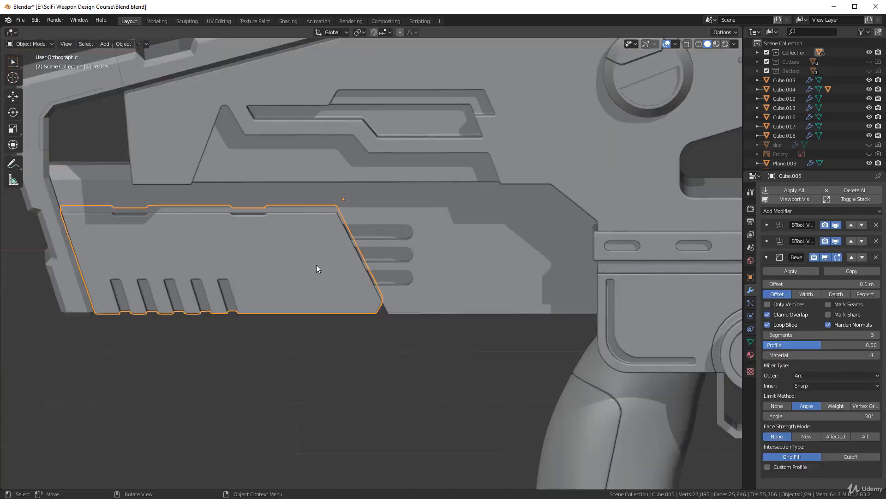
{"action": "left_click", "coordinate": [461, 252], "text": "shift"}
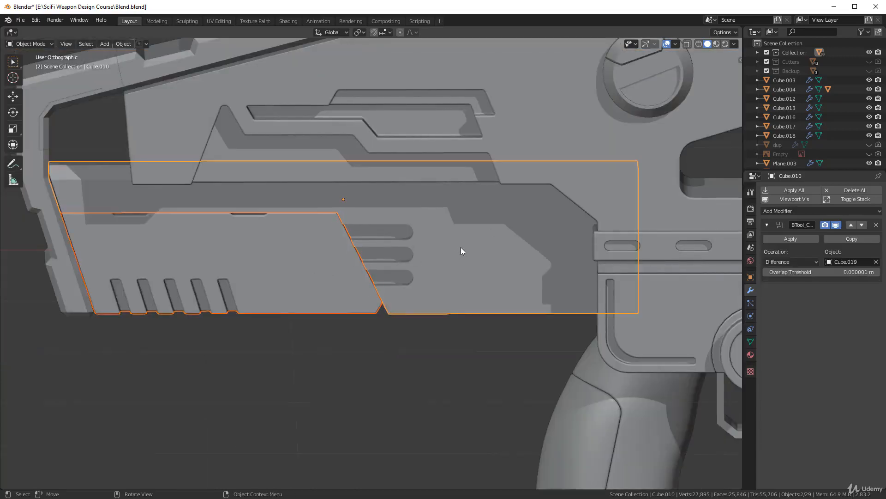
{"action": "key", "text": "ctrl+c"}
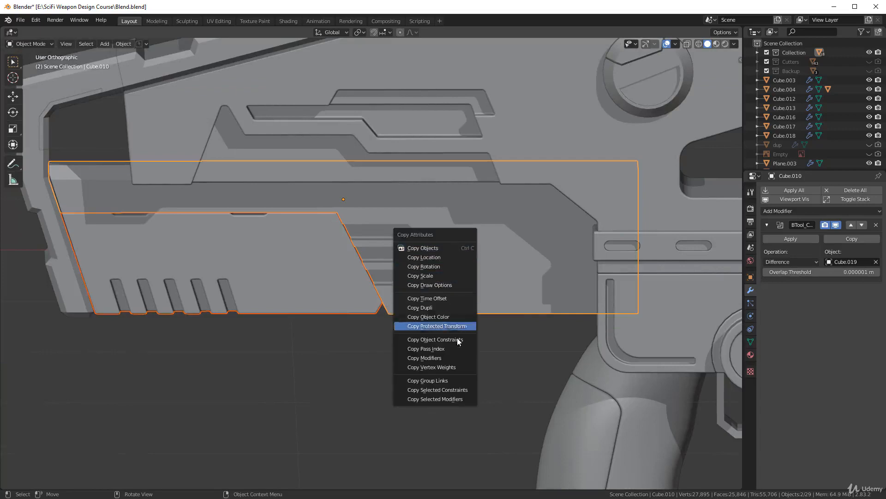
{"action": "left_click", "coordinate": [447, 398]}
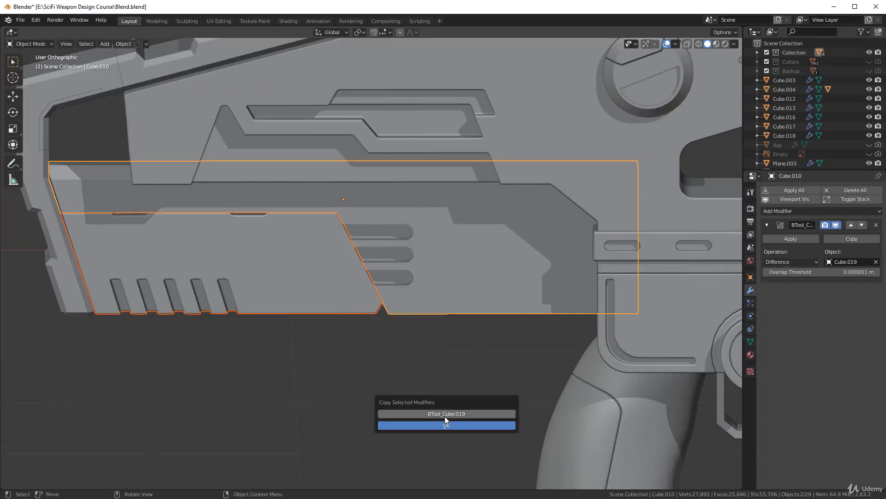
{"action": "scroll", "coordinate": [440, 260], "scroll_direction": "up", "scroll_amount": 3}
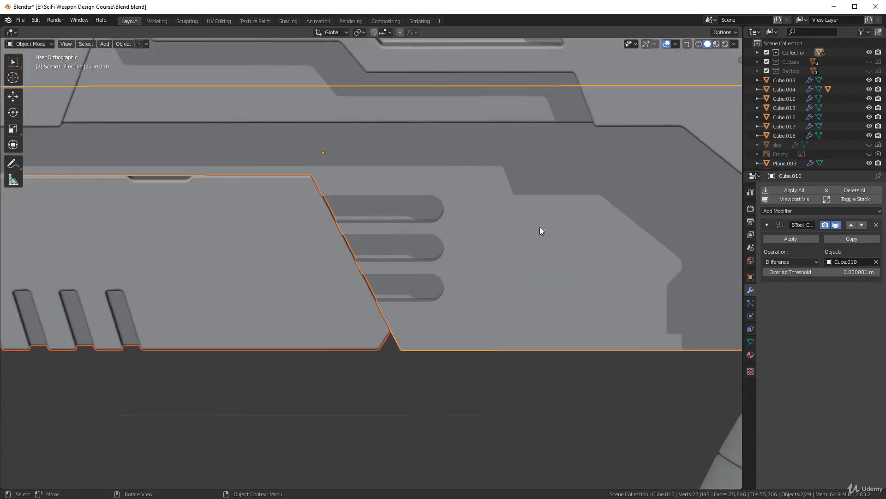
- Copy only the Bevel modifier from the side panel to the adjoining body piece with the three rounded slots
{"action": "left_click", "coordinate": [430, 236]}
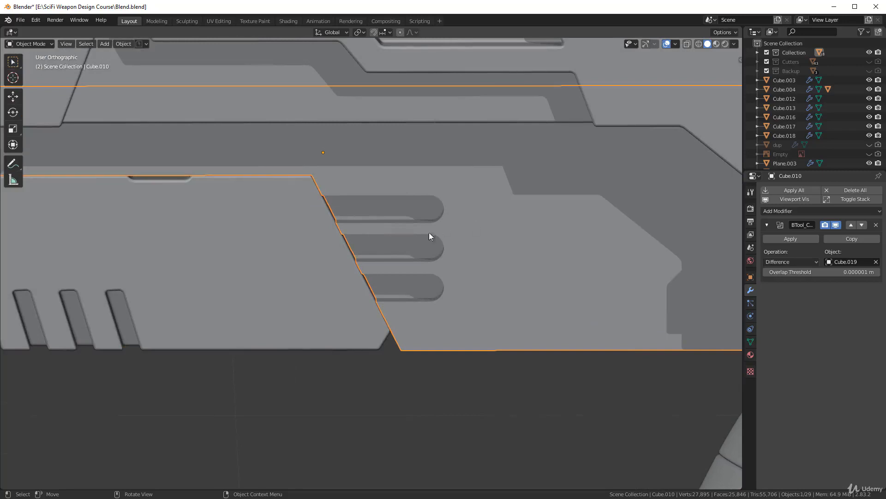
{"action": "left_click", "coordinate": [255, 236], "text": "shift"}
{"action": "scroll", "coordinate": [289, 247], "scroll_direction": "down", "scroll_amount": 3}
{"action": "key", "text": "ctrl+c"}
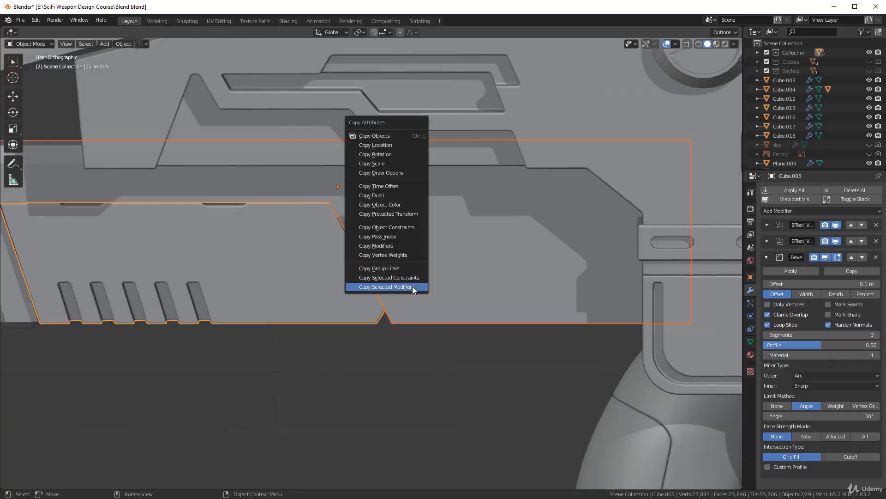
{"action": "left_click", "coordinate": [412, 287]}
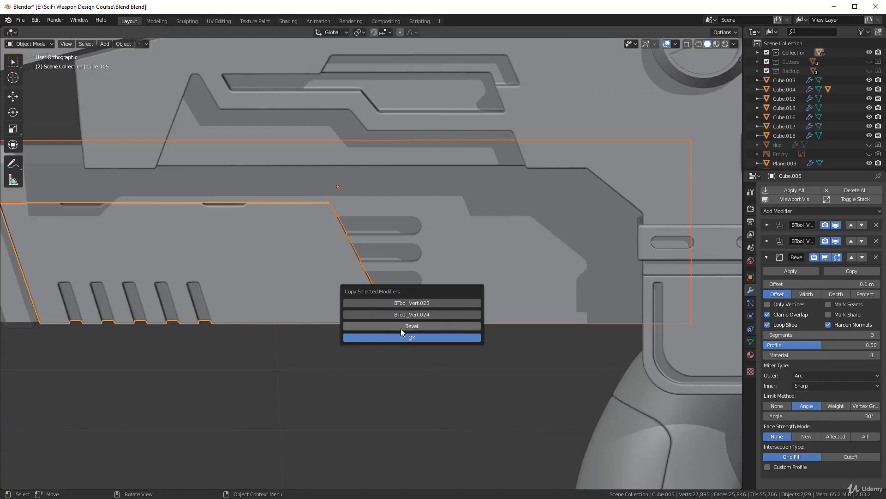
{"action": "left_click", "coordinate": [414, 338]}
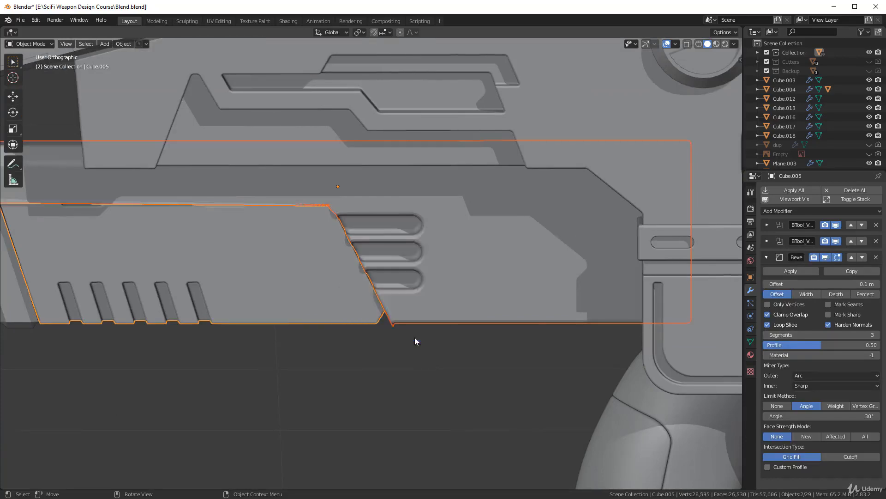
- Examine the bevel along the body piece's three rounded slots and slanted edge, including its mesh in Edit Mode
{"action": "scroll", "coordinate": [469, 314], "scroll_direction": "up", "scroll_amount": 4}
{"action": "scroll", "coordinate": [478, 303], "scroll_direction": "up", "scroll_amount": 5}
{"action": "middle_click_drag", "start_coordinate": [478, 301], "coordinate": [501, 347]}
{"action": "scroll", "coordinate": [462, 343], "scroll_direction": "down", "scroll_amount": 5}
{"action": "key", "text": "Tab"}
{"action": "scroll", "coordinate": [540, 313], "scroll_direction": "up", "scroll_amount": 5}
{"action": "middle_click_drag", "start_coordinate": [541, 314], "coordinate": [660, 315]}
{"action": "key", "text": "Tab"}
{"action": "scroll", "coordinate": [529, 277], "scroll_direction": "down", "scroll_amount": 5}
- Shade the body piece with the rounded slots smooth and enable Auto Smooth for its normals
{"action": "left_click", "coordinate": [584, 266]}
{"action": "right_click", "coordinate": [584, 266]}
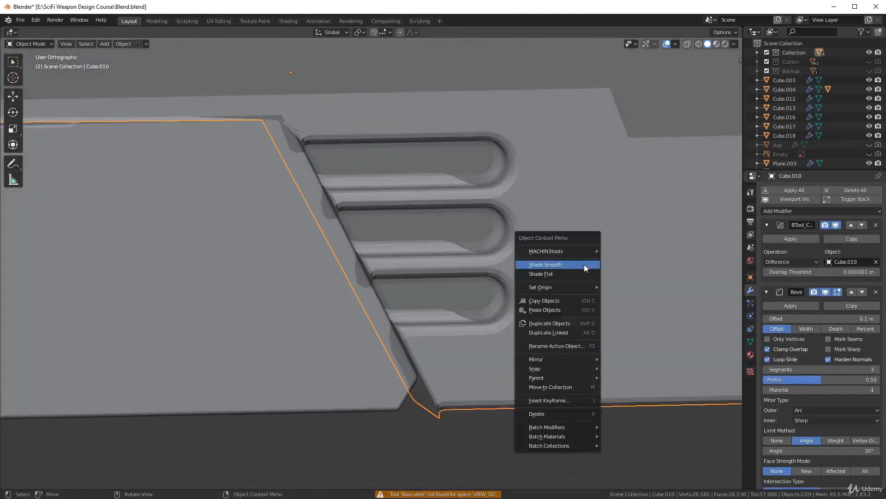
{"action": "left_click", "coordinate": [584, 266]}
{"action": "left_click", "coordinate": [751, 343]}
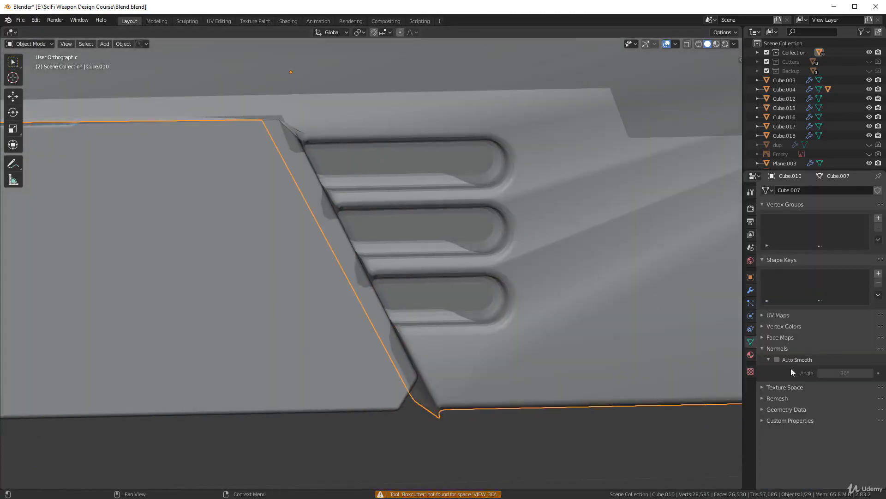
{"action": "left_click", "coordinate": [777, 360]}
{"action": "left_click", "coordinate": [750, 290]}
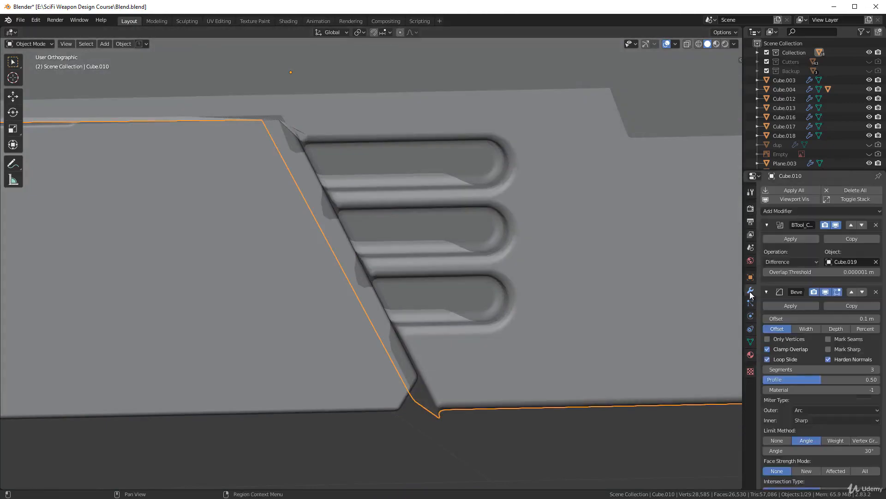
{"action": "scroll", "coordinate": [617, 286], "scroll_direction": "down", "scroll_amount": 4}
{"action": "middle_click_drag", "start_coordinate": [617, 285], "coordinate": [577, 303]}
{"action": "scroll", "coordinate": [424, 295], "scroll_direction": "up", "scroll_amount": 5}
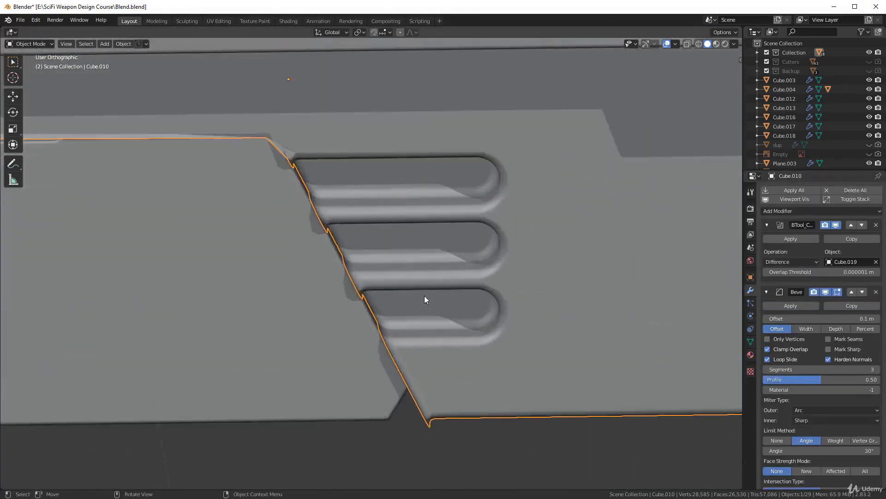
- Reveal the Cutters collection, recalculate normals on the lowest slot of the rounded-slot cutter, and hide the collection again
{"action": "left_click", "coordinate": [870, 61]}
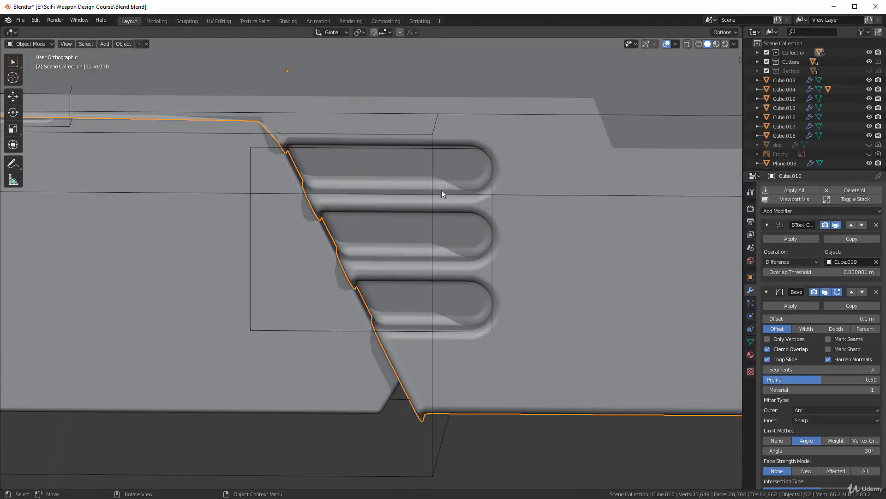
{"action": "left_click", "coordinate": [481, 179]}
{"action": "key", "text": "Tab"}
{"action": "left_click", "coordinate": [482, 252]}
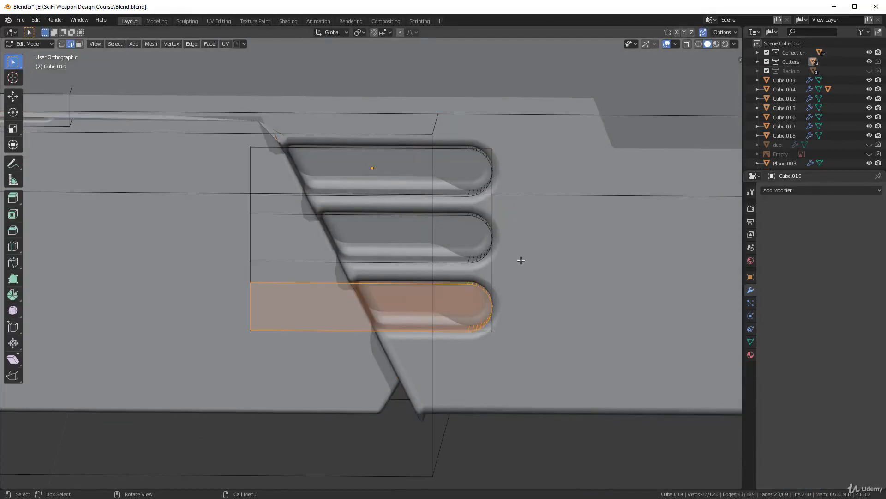
{"action": "key", "text": "shift+n"}
{"action": "key", "text": "Tab"}
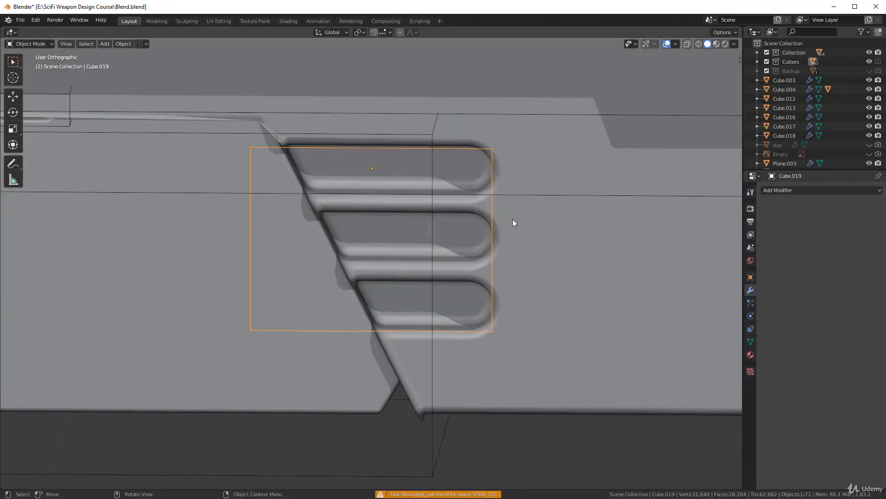
{"action": "left_click", "coordinate": [869, 62]}
- Apply the rounded-slot Boolean Difference modifier on the body piece
{"action": "left_click", "coordinate": [627, 195]}
{"action": "scroll", "coordinate": [627, 195], "scroll_direction": "down", "scroll_amount": 3}
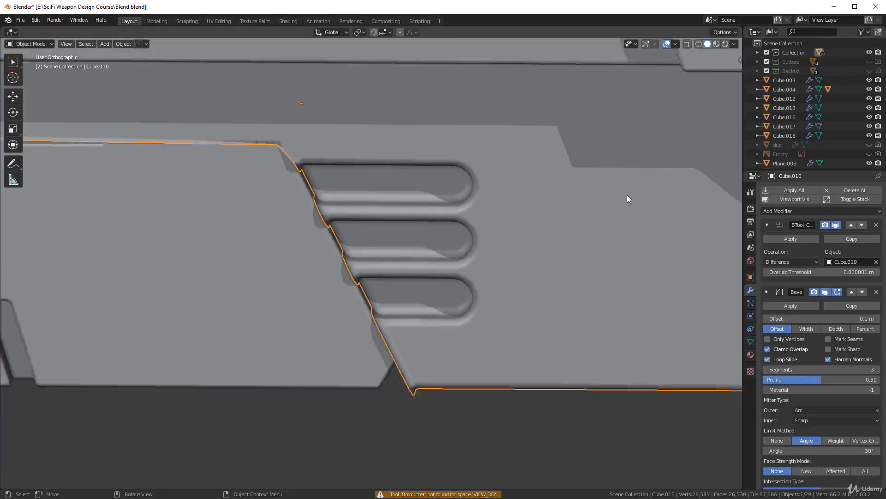
{"action": "left_click", "coordinate": [791, 237]}
{"action": "middle_click_drag", "start_coordinate": [461, 277], "coordinate": [508, 286]}
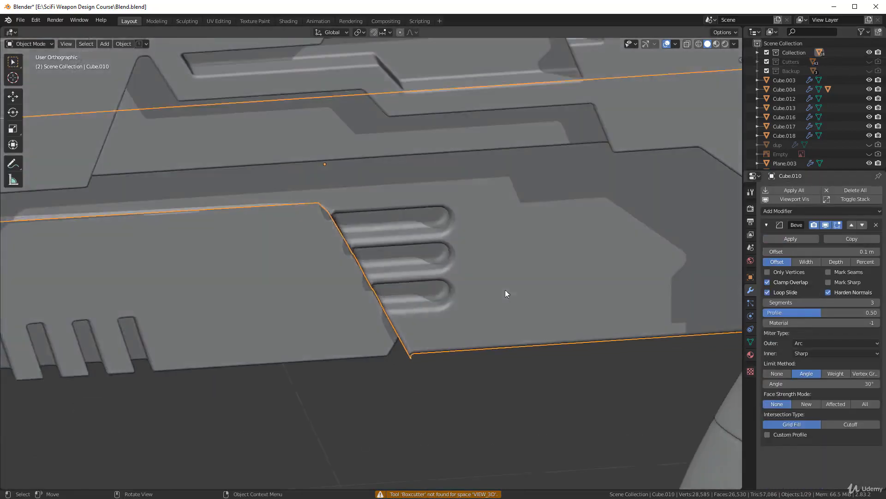
- Isolate the slotted body piece in Edit Mode and recalculate normals on its notched slanted face
{"action": "key", "text": "Tab"}
{"action": "scroll", "coordinate": [468, 286], "scroll_direction": "up", "scroll_amount": 3}
{"action": "scroll", "coordinate": [467, 286], "scroll_direction": "up", "scroll_amount": 2}
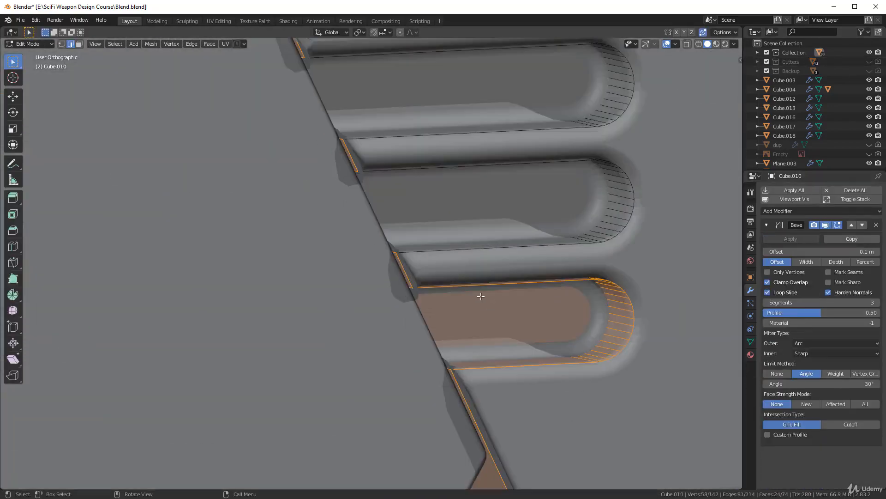
{"action": "key", "text": "KP_Divide"}
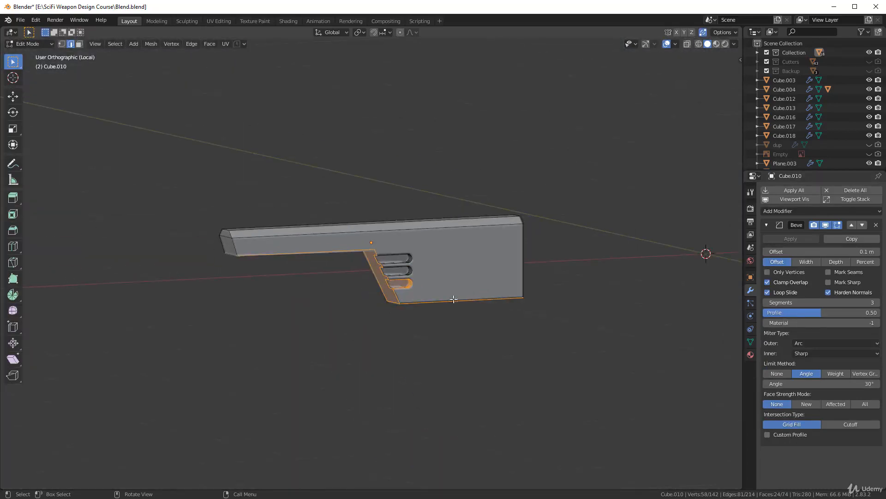
{"action": "scroll", "coordinate": [460, 299], "scroll_direction": "up", "scroll_amount": 5}
{"action": "left_click", "coordinate": [400, 292]}
{"action": "middle_click_drag", "start_coordinate": [400, 293], "coordinate": [448, 282]}
{"action": "key", "text": "3"}
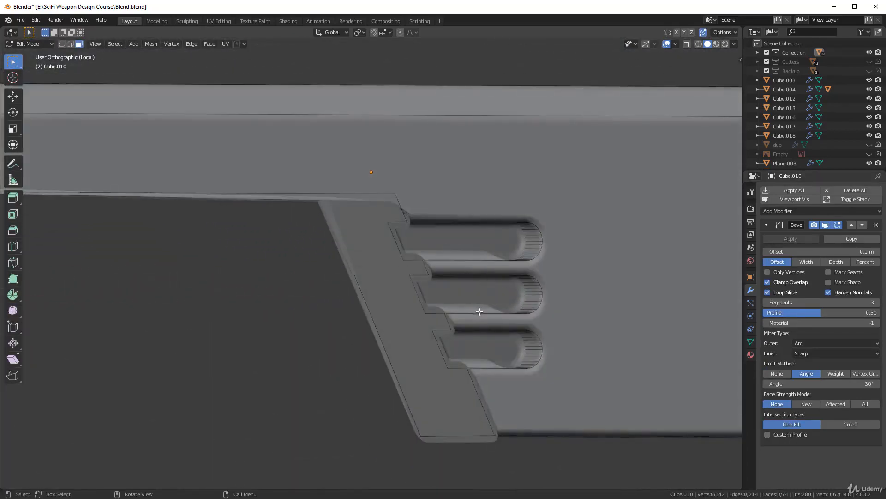
{"action": "left_click", "coordinate": [416, 272]}
{"action": "scroll", "coordinate": [416, 272], "scroll_direction": "up", "scroll_amount": 3}
{"action": "key", "text": "shift+n"}
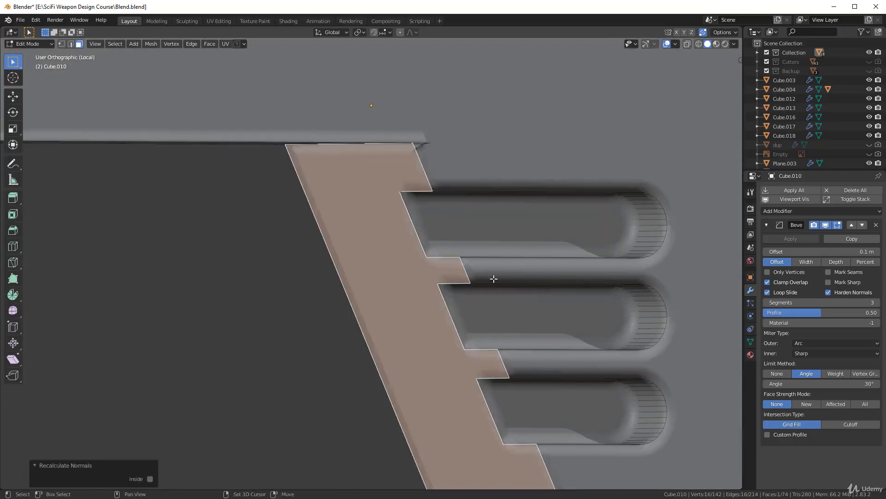
- Recalculate normals on the body piece's entire mesh, return to Object Mode and bring the full weapon back into view
{"action": "scroll", "coordinate": [425, 300], "scroll_direction": "down", "scroll_amount": 5}
{"action": "middle_click_drag", "start_coordinate": [425, 300], "coordinate": [216, 224]}
{"action": "key", "text": "a"}
{"action": "scroll", "coordinate": [404, 231], "scroll_direction": "up", "scroll_amount": 4}
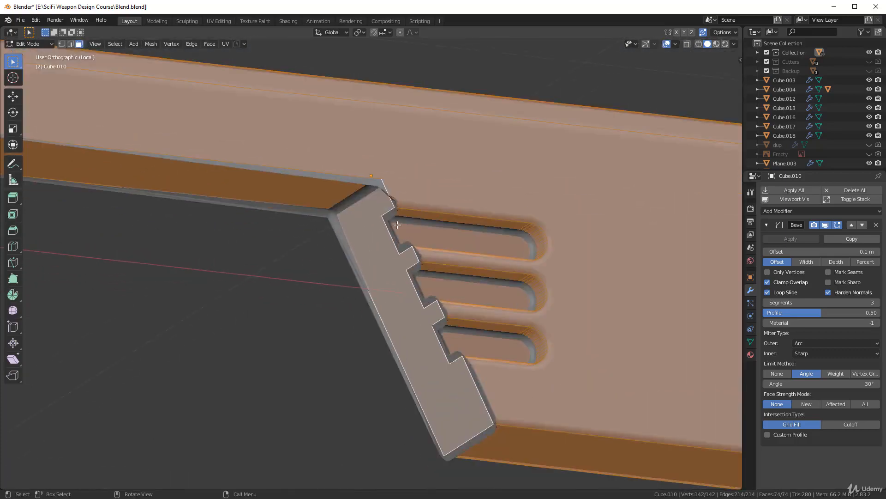
{"action": "middle_click_drag", "start_coordinate": [426, 239], "coordinate": [416, 241]}
{"action": "scroll", "coordinate": [415, 241], "scroll_direction": "down", "scroll_amount": 4}
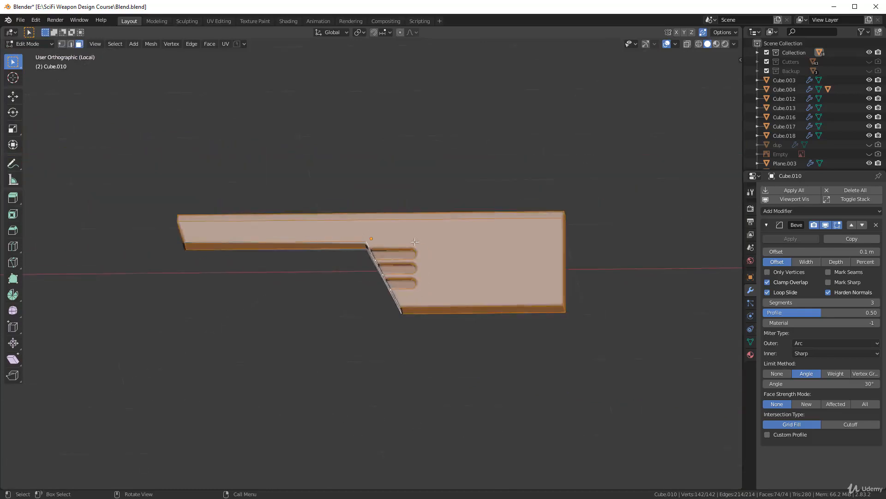
{"action": "key", "text": "shift+n"}
{"action": "key", "text": "Tab"}
{"action": "scroll", "coordinate": [425, 230], "scroll_direction": "up", "scroll_amount": 6}
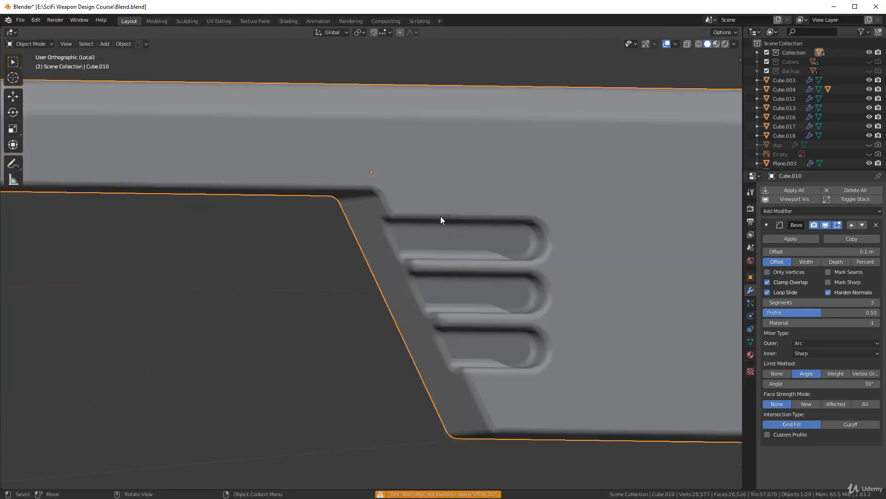
{"action": "middle_click_drag", "start_coordinate": [440, 215], "coordinate": [358, 240]}
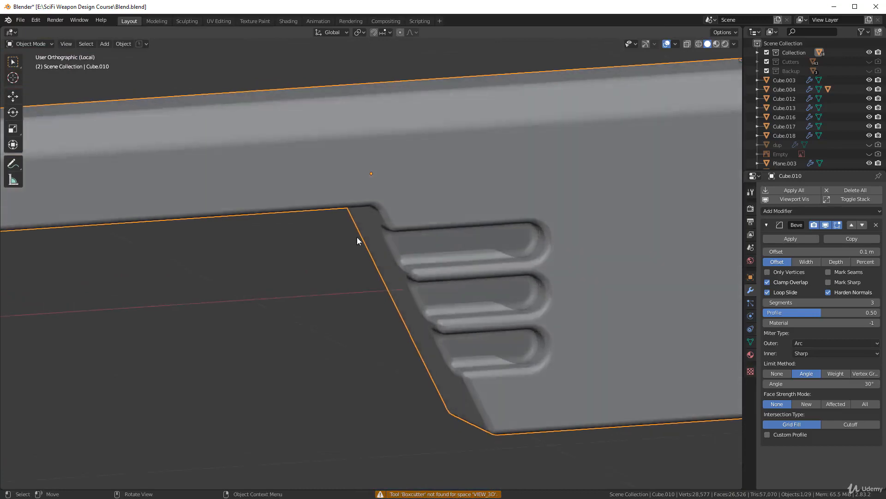
{"action": "key", "text": "KP_Divide"}
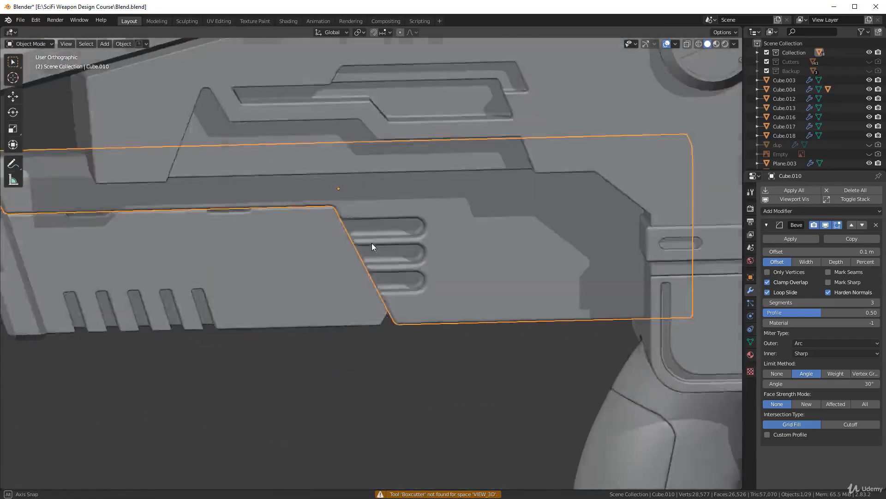
- Set the slotted body piece's Bevel offset to 0.005 m and deselect it
{"action": "middle_click_drag", "start_coordinate": [372, 243], "coordinate": [348, 254]}
{"action": "key", "text": "alt+a"}
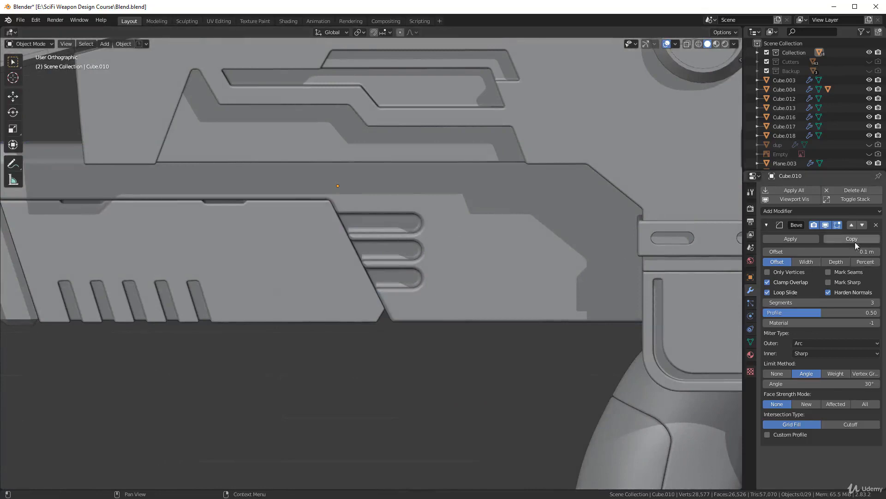
{"action": "scroll", "coordinate": [463, 254], "scroll_direction": "up", "scroll_amount": 4}
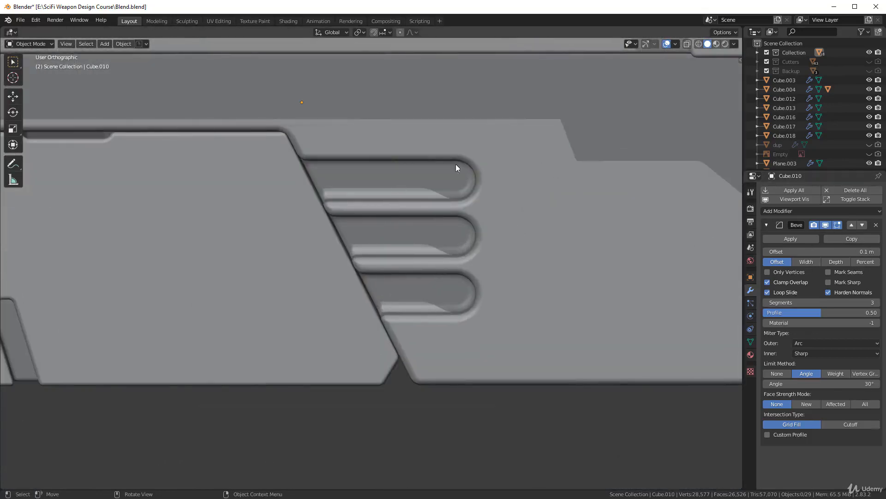
{"action": "left_click", "coordinate": [620, 288]}
{"action": "key", "text": "KP_Decimal"}
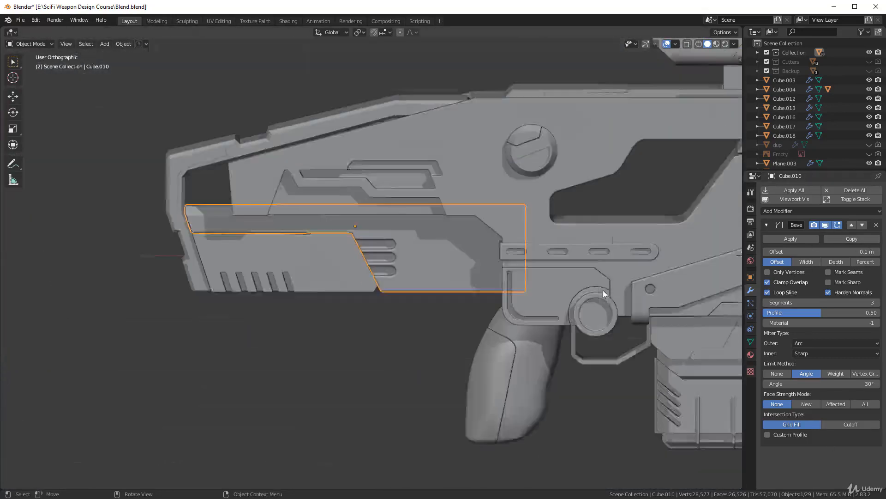
{"action": "scroll", "coordinate": [522, 303], "scroll_direction": "up", "scroll_amount": 5}
{"action": "left_click_drag", "start_coordinate": [802, 251], "coordinate": [795, 252]}
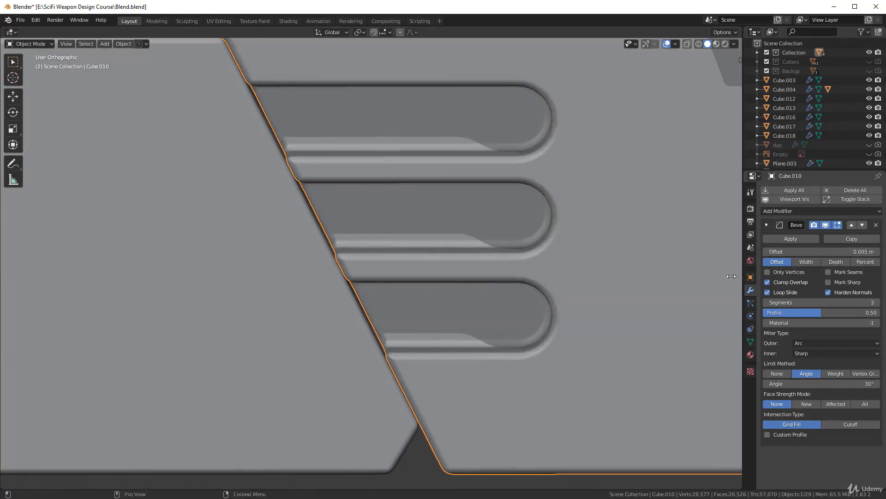
{"action": "key", "text": "alt+a"}
- Examine the angled upper rail's chamfered edges and stepped notch, checking its existing bevel's effect in the viewport
{"action": "scroll", "coordinate": [559, 299], "scroll_direction": "down", "scroll_amount": 5}
{"action": "middle_click_drag", "start_coordinate": [559, 299], "coordinate": [498, 292]}
{"action": "scroll", "coordinate": [360, 199], "scroll_direction": "up", "scroll_amount": 3}
{"action": "left_click", "coordinate": [356, 199]}
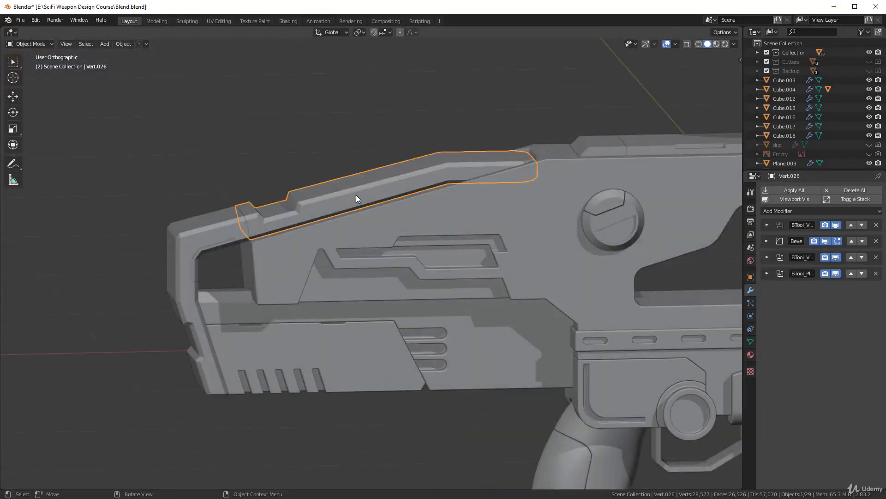
{"action": "left_click", "coordinate": [356, 198]}
{"action": "scroll", "coordinate": [217, 304], "scroll_direction": "up", "scroll_amount": 4}
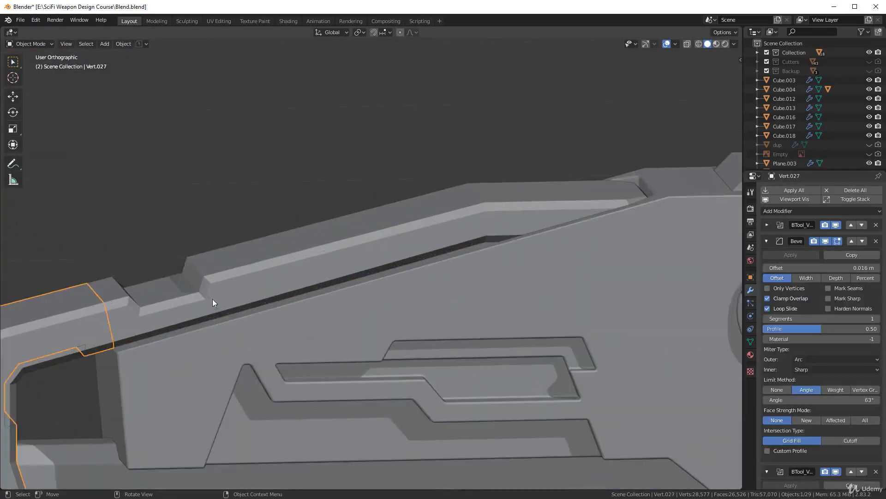
{"action": "left_click", "coordinate": [246, 281]}
{"action": "scroll", "coordinate": [291, 286], "scroll_direction": "up", "scroll_amount": 5}
{"action": "scroll", "coordinate": [291, 320], "scroll_direction": "down", "scroll_amount": 5}
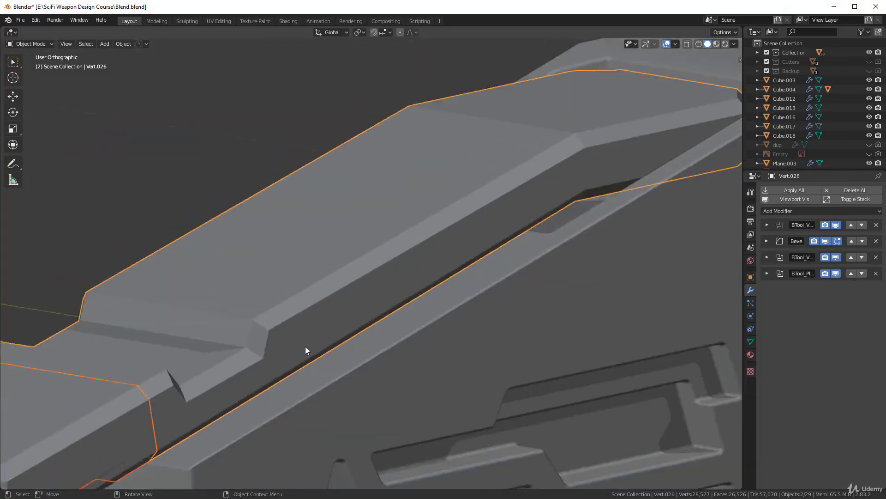
{"action": "middle_click_drag", "start_coordinate": [306, 346], "coordinate": [323, 326]}
{"action": "scroll", "coordinate": [331, 314], "scroll_direction": "up", "scroll_amount": 5}
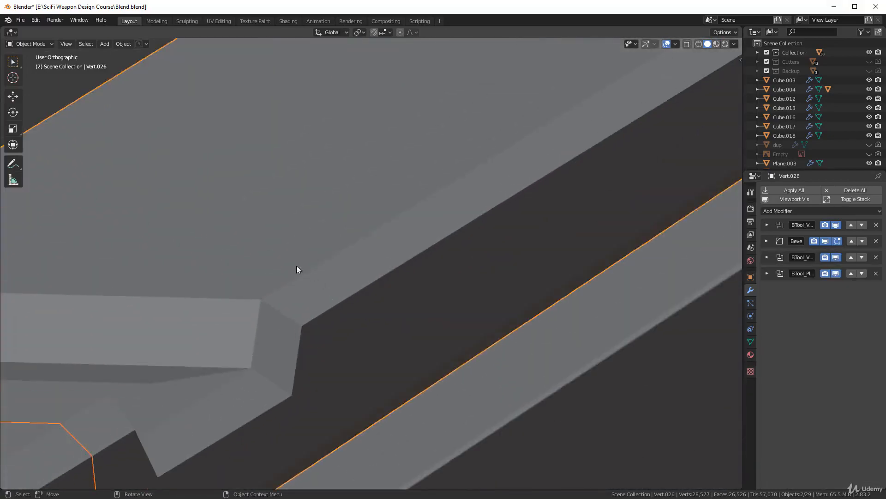
{"action": "scroll", "coordinate": [347, 320], "scroll_direction": "up", "scroll_amount": 2}
{"action": "middle_click_drag", "start_coordinate": [288, 303], "coordinate": [435, 258], "text": "shift"}
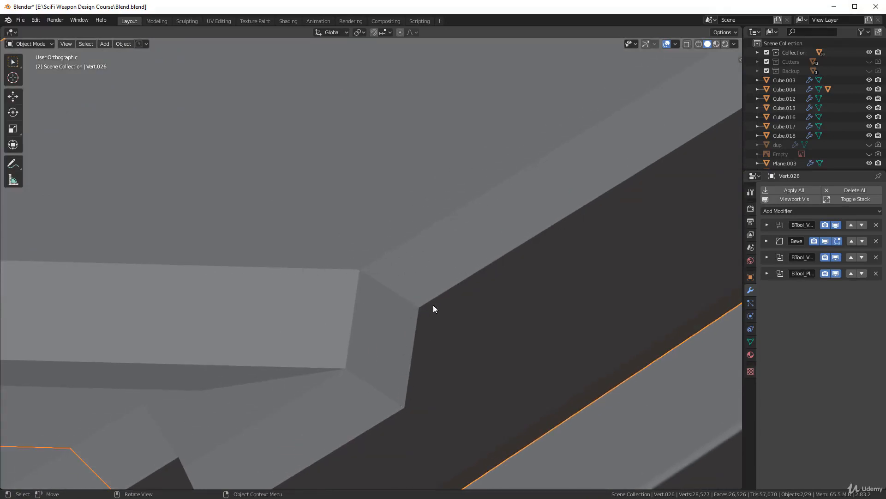
{"action": "scroll", "coordinate": [434, 314], "scroll_direction": "down", "scroll_amount": 4}
{"action": "middle_click_drag", "start_coordinate": [437, 322], "coordinate": [339, 298]}
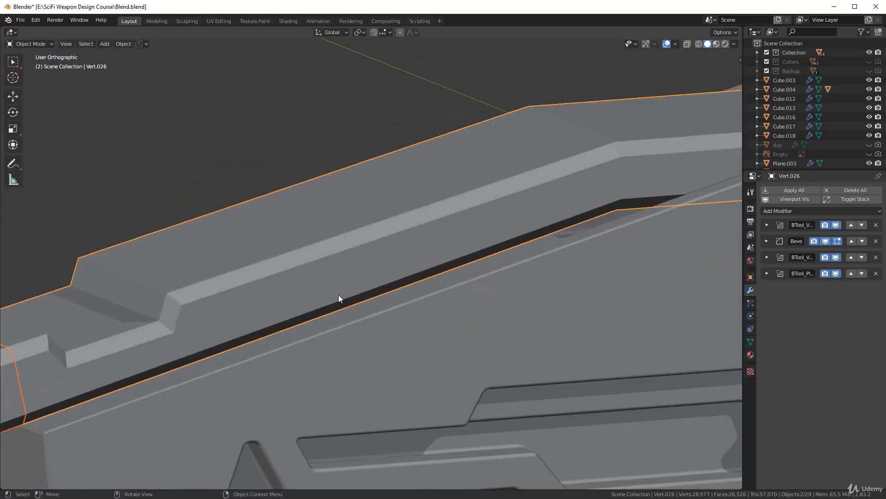
{"action": "left_click", "coordinate": [826, 241]}
{"action": "left_click", "coordinate": [826, 241]}
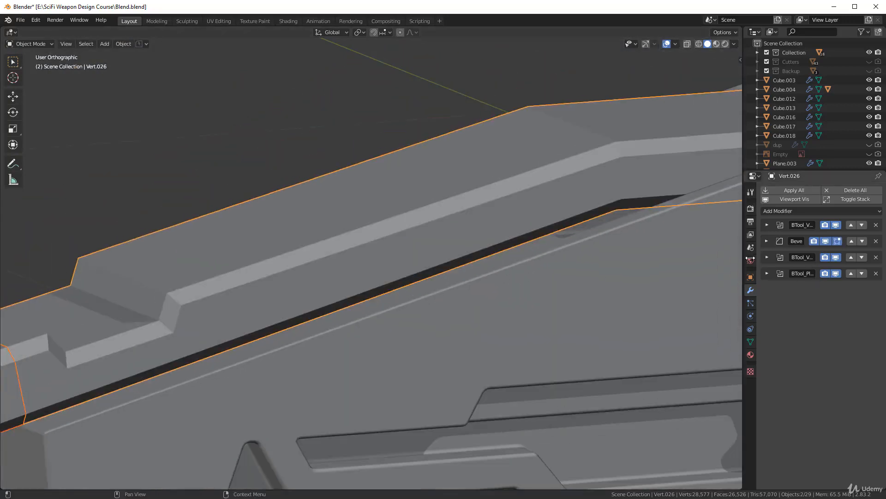
{"action": "middle_click_drag", "start_coordinate": [315, 300], "coordinate": [541, 283], "text": "shift"}
{"action": "left_click", "coordinate": [488, 277]}
{"action": "key", "text": "alt+a"}
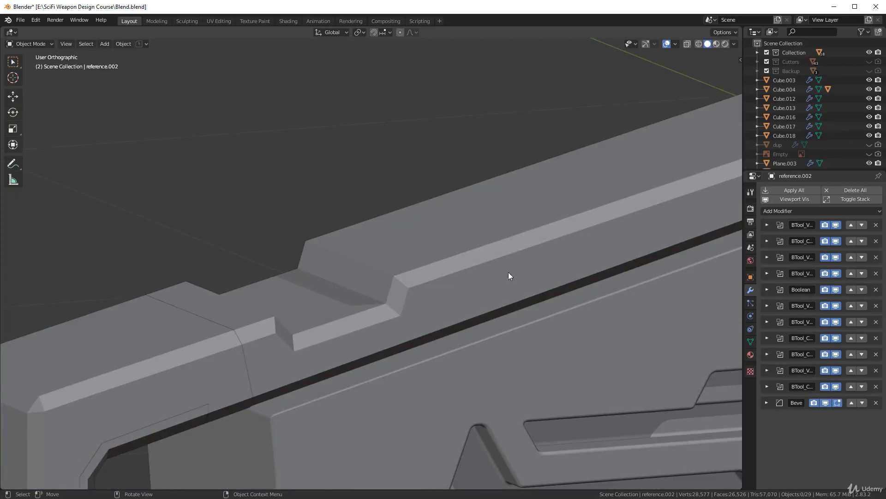
- Add another Bevel modifier to the angled upper rail with Limit Method Angle, 3 segments and a 0.004 m offset
{"action": "left_click", "coordinate": [552, 241]}
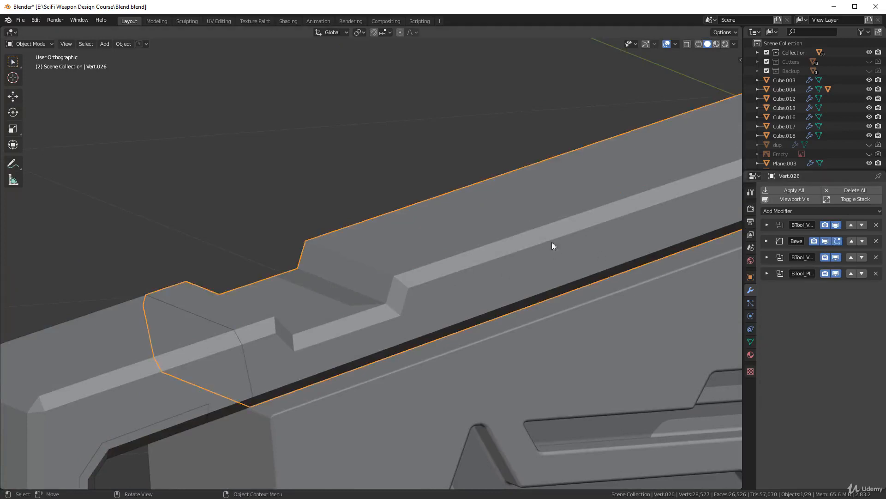
{"action": "left_click", "coordinate": [802, 208]}
{"action": "left_click", "coordinate": [719, 240]}
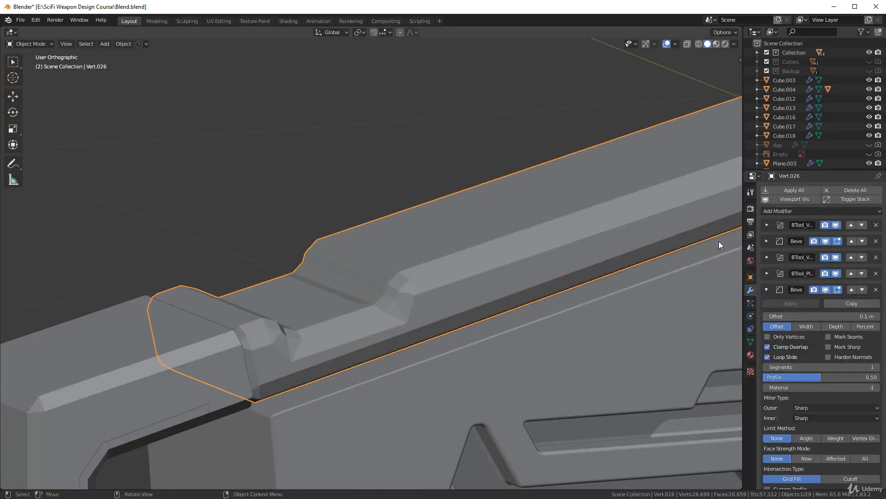
{"action": "left_click", "coordinate": [806, 438]}
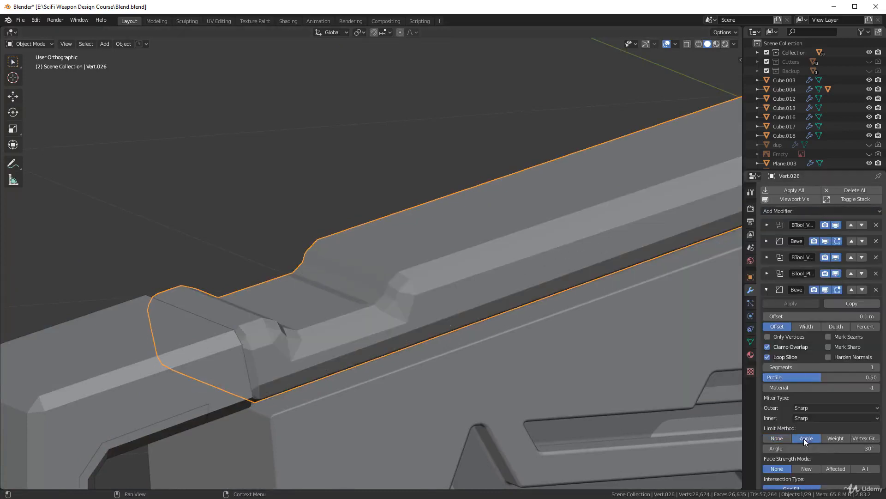
{"action": "left_click", "coordinate": [878, 368]}
{"action": "left_click", "coordinate": [879, 368]}
{"action": "left_click_drag", "start_coordinate": [868, 316], "coordinate": [775, 325]}
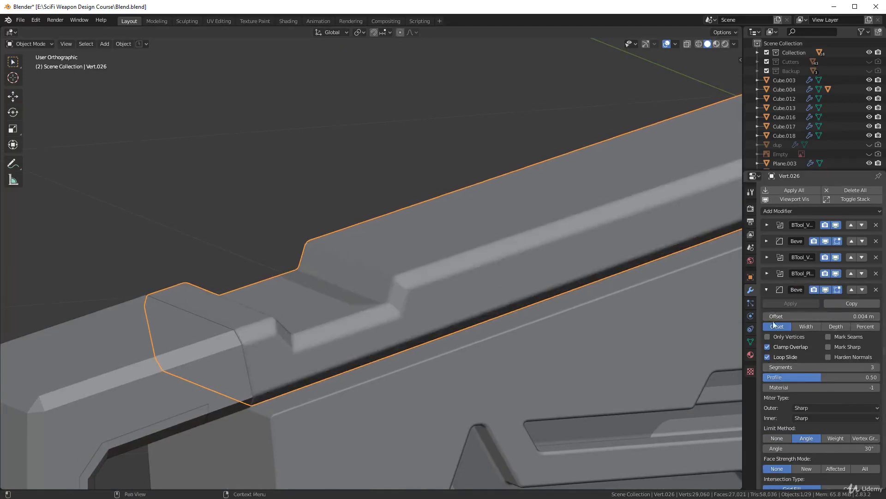
- Shade the angled upper rail smooth and enable Auto Smooth for its normals
{"action": "scroll", "coordinate": [476, 307], "scroll_direction": "up", "scroll_amount": 5}
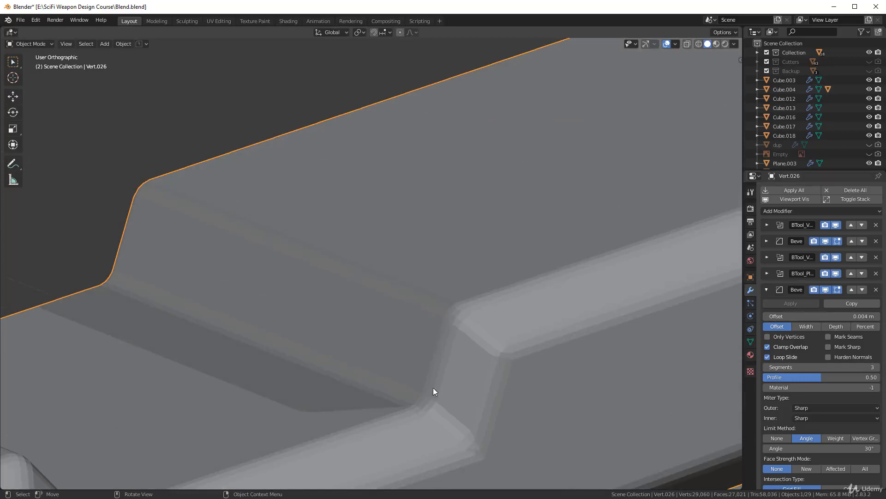
{"action": "right_click", "coordinate": [505, 232]}
{"action": "left_click", "coordinate": [505, 232]}
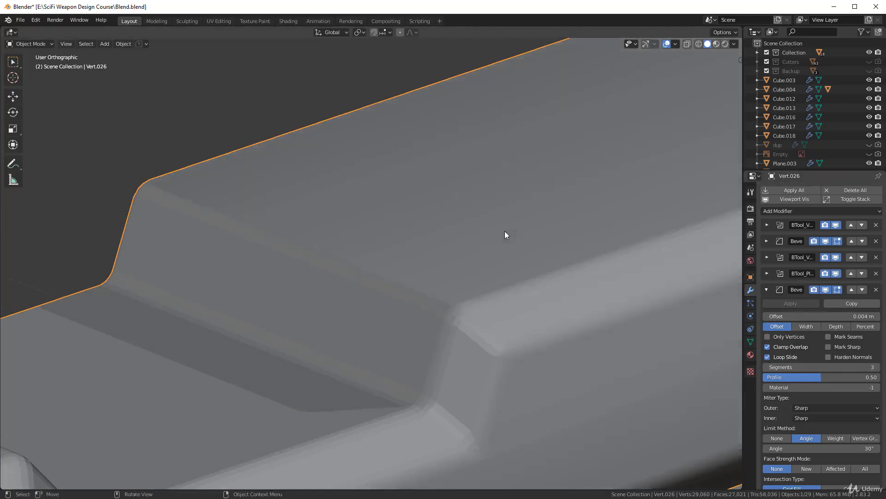
{"action": "left_click", "coordinate": [751, 342]}
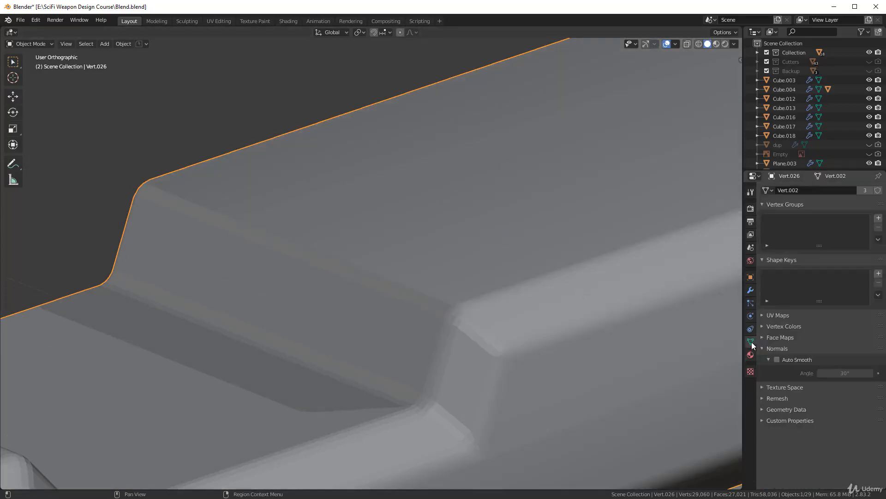
{"action": "left_click", "coordinate": [777, 360]}
{"action": "left_click", "coordinate": [750, 290]}
{"action": "scroll", "coordinate": [686, 342], "scroll_direction": "down", "scroll_amount": 2}
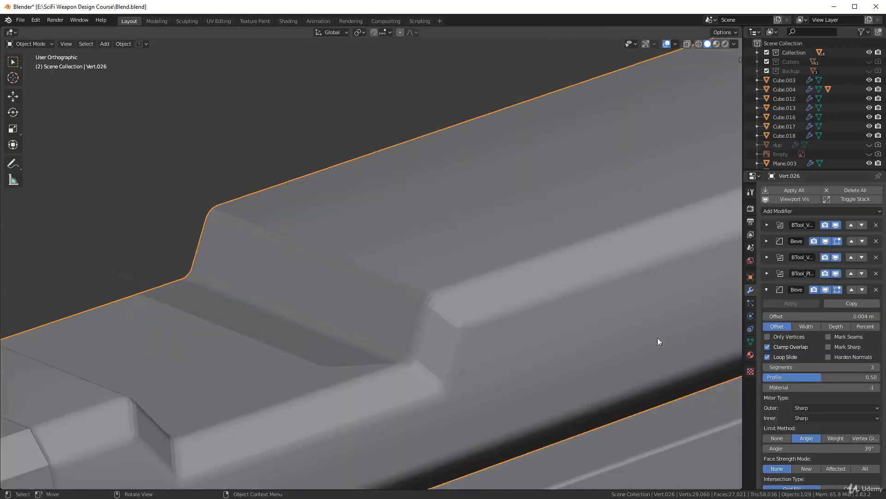
- Try a higher limit angle on the upper rail's new bevel and restore it to 30°
{"action": "left_click_drag", "start_coordinate": [854, 450], "coordinate": [862, 450]}
{"action": "left_click", "coordinate": [852, 449]}
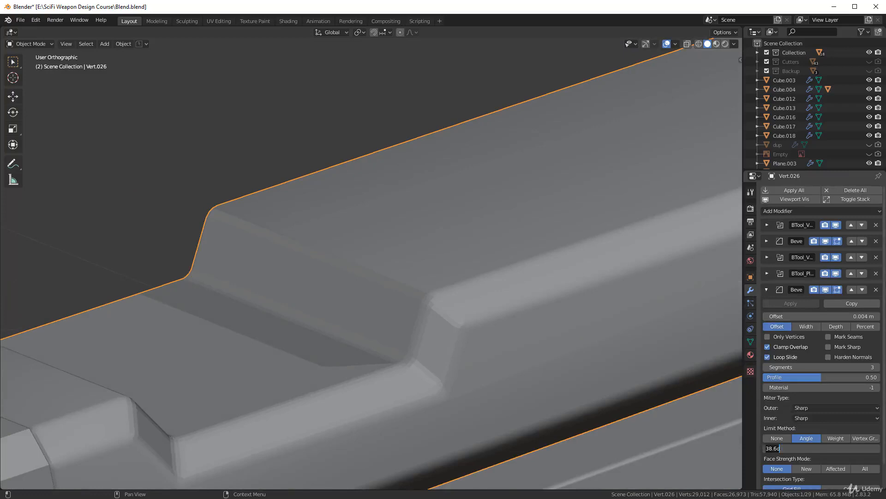
{"action": "type", "text": "3"}
{"action": "key", "text": "Return"}
- Enable Harden Normals on the upper rail's new Bevel modifier
{"action": "left_click", "coordinate": [751, 342]}
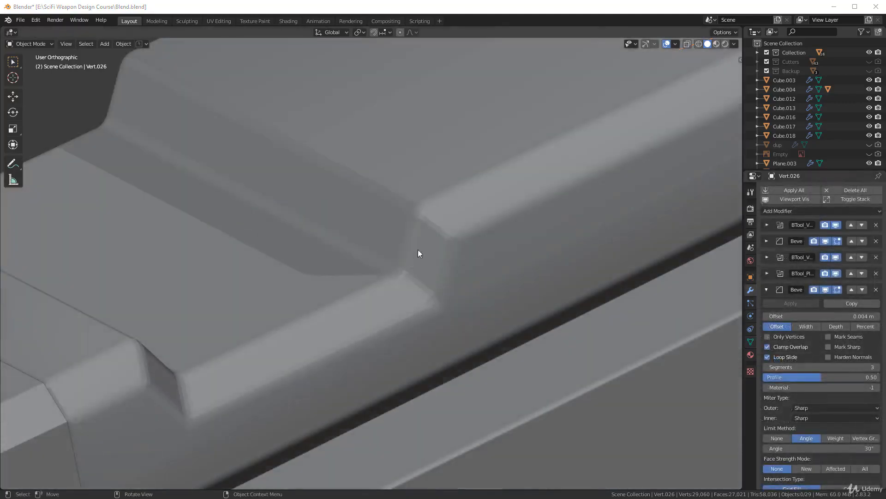
{"action": "left_click", "coordinate": [448, 227]}
{"action": "left_click", "coordinate": [829, 357]}
- Make the front frame piece's mesh data single-user so its modifiers can be applied
{"action": "middle_click_drag", "start_coordinate": [554, 323], "coordinate": [411, 278]}
{"action": "scroll", "coordinate": [410, 277], "scroll_direction": "up", "scroll_amount": 4}
{"action": "left_click", "coordinate": [338, 247]}
{"action": "scroll", "coordinate": [313, 265], "scroll_direction": "up", "scroll_amount": 1}
{"action": "middle_click_drag", "start_coordinate": [312, 264], "coordinate": [295, 239]}
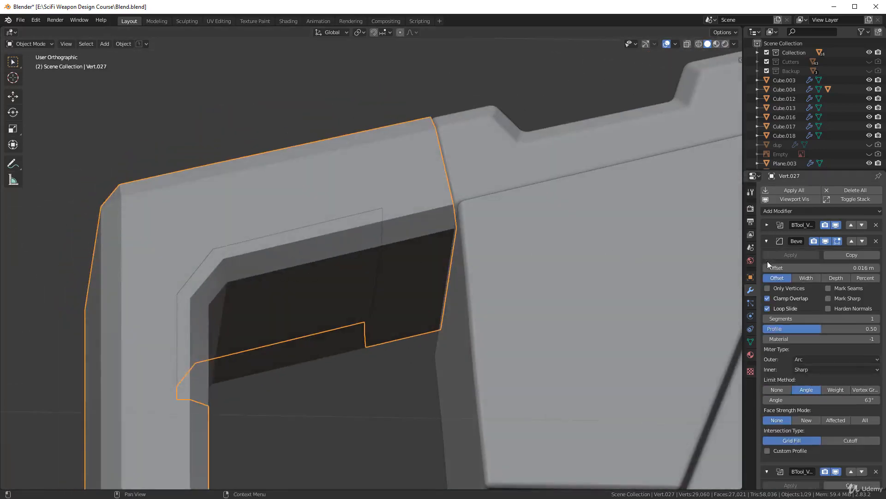
{"action": "left_click", "coordinate": [767, 224]}
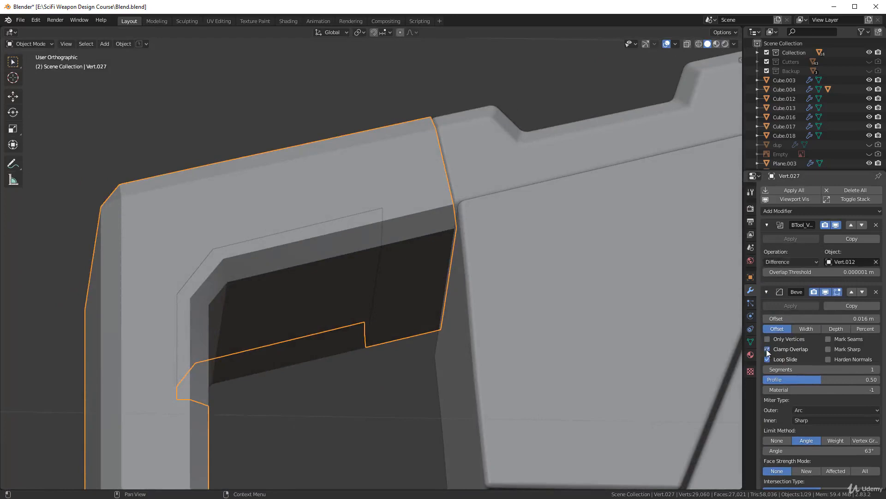
{"action": "left_click", "coordinate": [751, 342]}
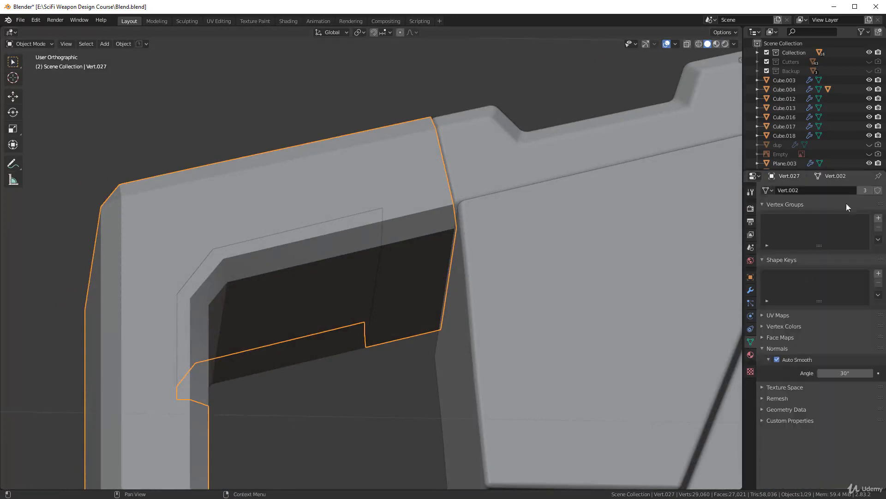
{"action": "left_click", "coordinate": [750, 290]}
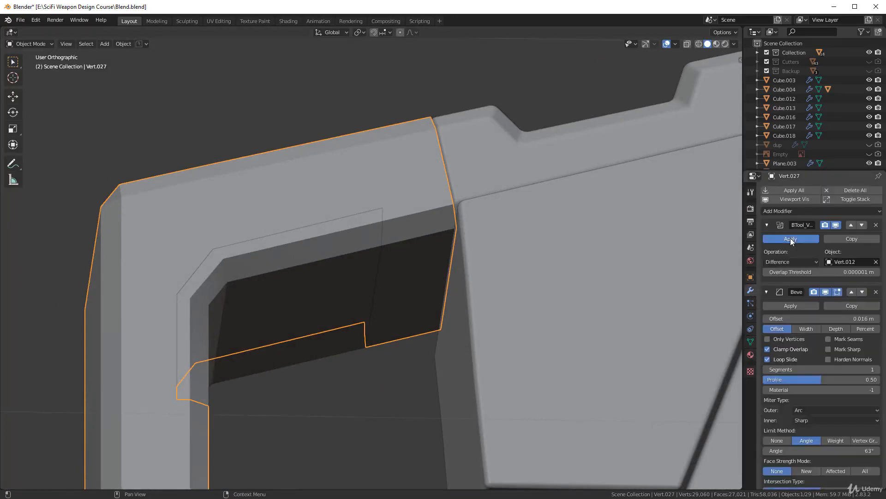
- Apply all of the front frame piece's Boolean and Bevel modifiers
{"action": "middle_click_drag", "start_coordinate": [219, 257], "coordinate": [226, 256]}
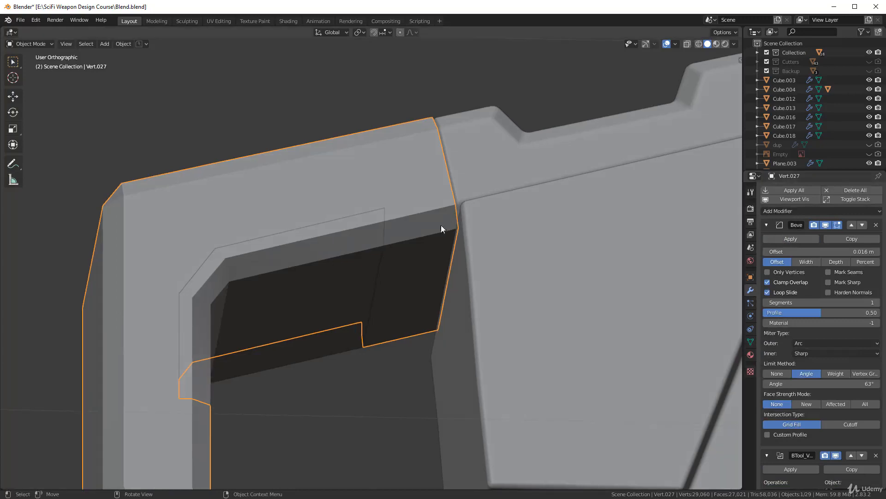
{"action": "left_click", "coordinate": [804, 237]}
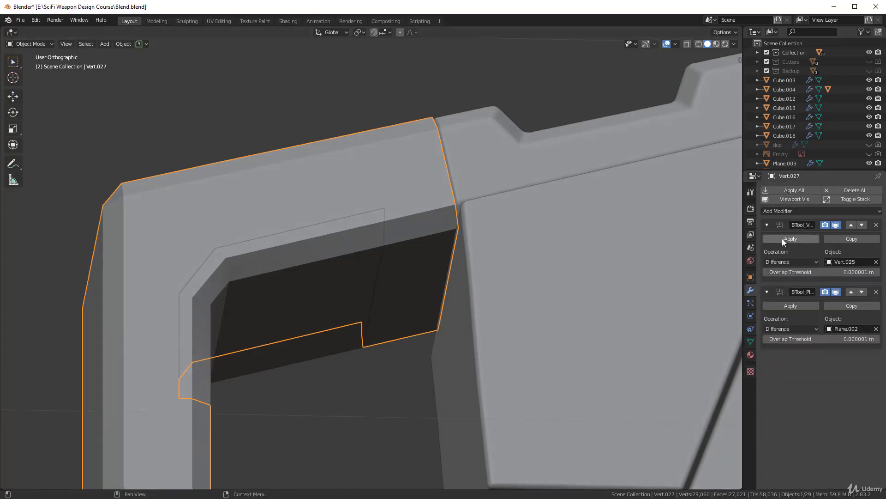
{"action": "left_click", "coordinate": [782, 239]}
{"action": "middle_click_drag", "start_coordinate": [336, 200], "coordinate": [338, 257]}
{"action": "scroll", "coordinate": [338, 257], "scroll_direction": "up", "scroll_amount": 4}
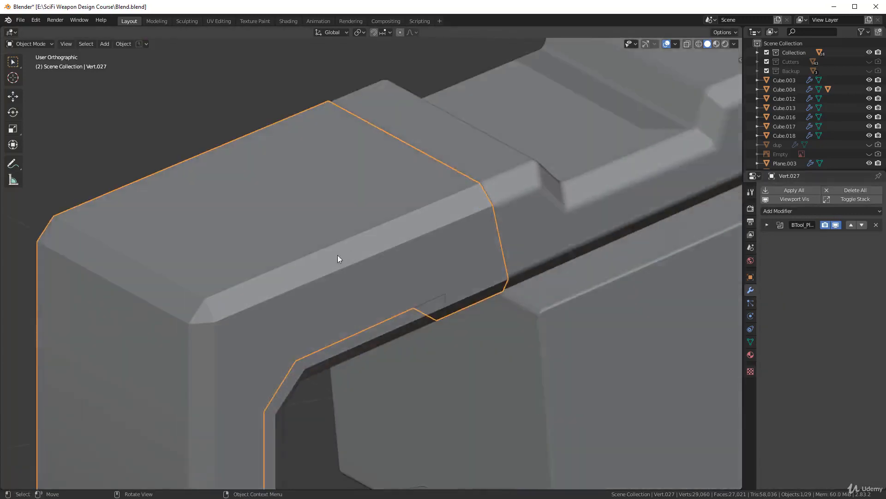
{"action": "left_click", "coordinate": [789, 238]}
- Recalculate the normals of the front frame's entire mesh to face outside
{"action": "middle_click_drag", "start_coordinate": [695, 268], "coordinate": [433, 222]}
{"action": "scroll", "coordinate": [442, 283], "scroll_direction": "down", "scroll_amount": 6}
{"action": "middle_click_drag", "start_coordinate": [387, 341], "coordinate": [511, 173], "text": "shift"}
{"action": "key", "text": "Tab"}
{"action": "left_click", "coordinate": [475, 269]}
{"action": "mouse_move", "coordinate": [548, 248]}
{"action": "middle_mouse_down"}
{"action": "mouse_move", "coordinate": [527, 276]}
{"action": "mouse_move", "coordinate": [547, 244]}
{"action": "middle_mouse_up"}
{"action": "key", "text": "a"}
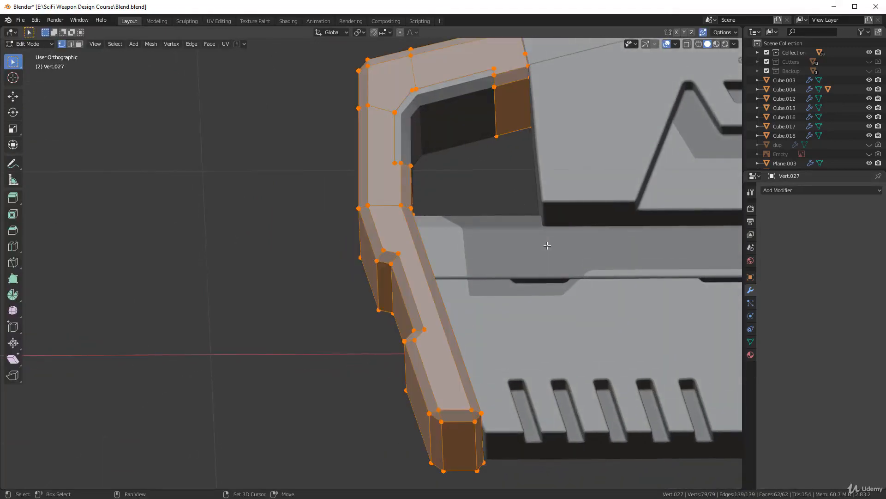
{"action": "key", "text": "shift+n"}
{"action": "key", "text": "Tab"}
- Copy only the Bevel.001 modifier from the angled upper rail to the front frame piece
{"action": "middle_click_drag", "start_coordinate": [538, 88], "coordinate": [378, 245]}
{"action": "scroll", "coordinate": [498, 138], "scroll_direction": "up", "scroll_amount": 2}
{"action": "scroll", "coordinate": [435, 277], "scroll_direction": "up", "scroll_amount": 3}
{"action": "middle_click_drag", "start_coordinate": [640, 221], "coordinate": [599, 226]}
{"action": "scroll", "coordinate": [600, 226], "scroll_direction": "down", "scroll_amount": 4}
{"action": "left_click", "coordinate": [530, 199], "text": "shift"}
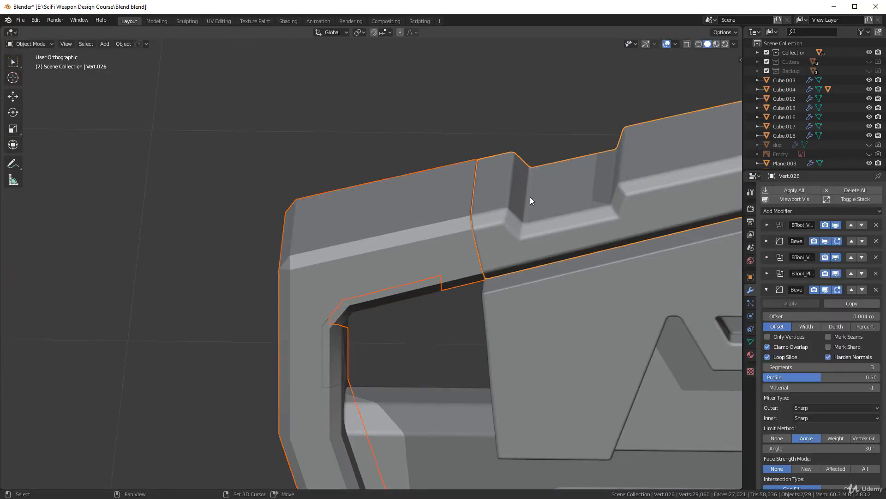
{"action": "key", "text": "ctrl+c"}
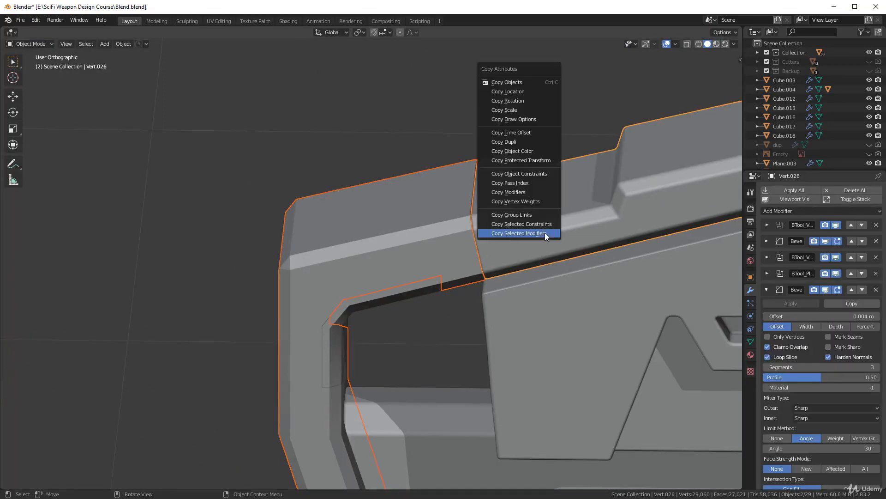
{"action": "left_click", "coordinate": [527, 233]}
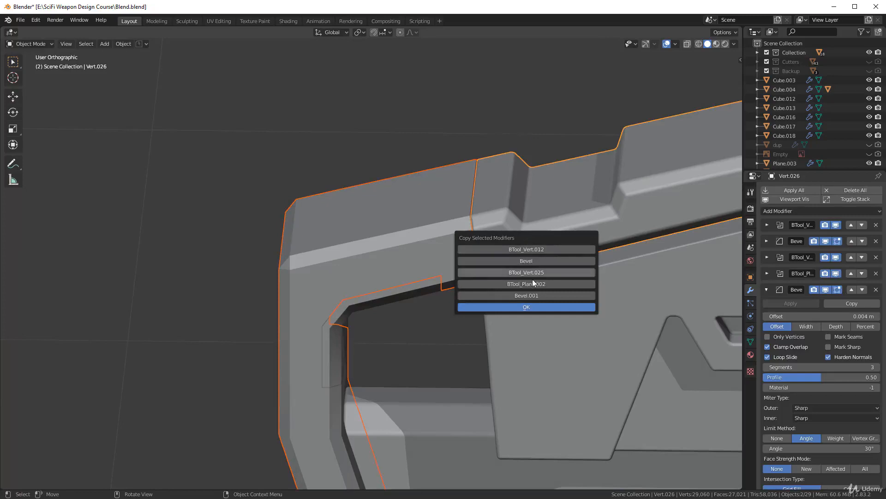
{"action": "left_click", "coordinate": [527, 298]}
{"action": "left_click", "coordinate": [533, 306]}
- Turn off Clamp Overlap on the front frame's copied Bevel modifier
{"action": "middle_click_drag", "start_coordinate": [533, 306], "coordinate": [473, 251]}
{"action": "left_click", "coordinate": [474, 248]}
{"action": "scroll", "coordinate": [494, 254], "scroll_direction": "up", "scroll_amount": 3}
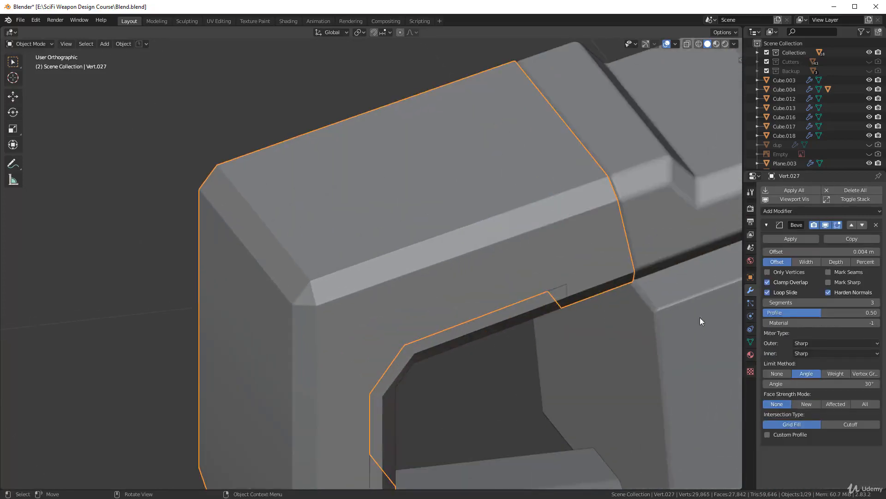
{"action": "left_click", "coordinate": [768, 282]}
{"action": "middle_click_drag", "start_coordinate": [545, 351], "coordinate": [510, 349]}
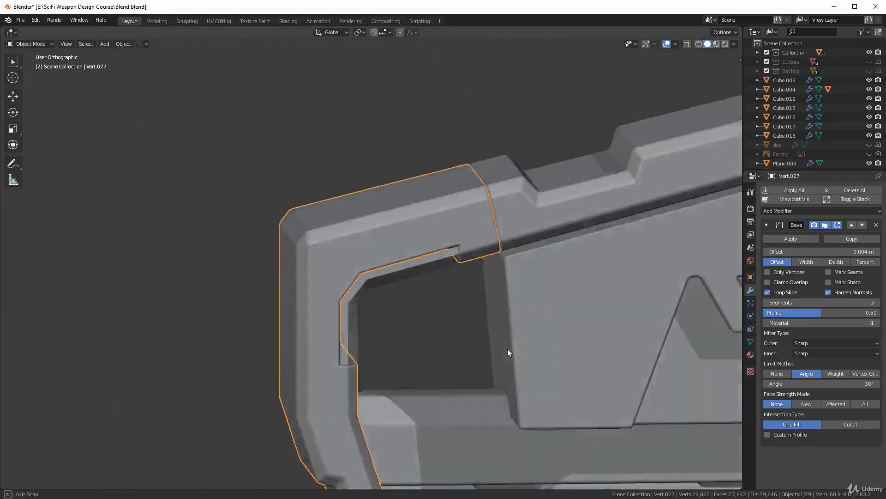
{"action": "scroll", "coordinate": [429, 327], "scroll_direction": "up", "scroll_amount": 3}
{"action": "middle_click_drag", "start_coordinate": [429, 326], "coordinate": [481, 353]}
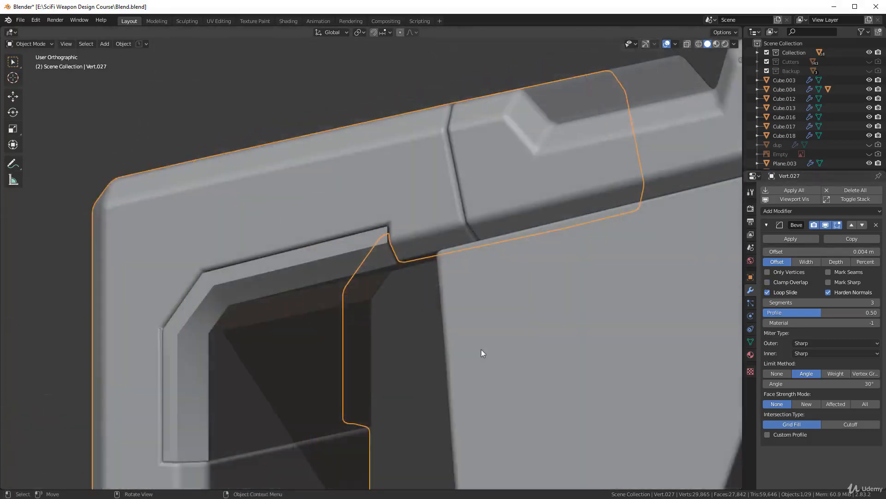
- Isolate the front frame in local view and vertex-slide the doubled vertex at the opening's inner corner onto its neighbour to merge them
{"action": "key", "text": "KP_Divide"}
{"action": "scroll", "coordinate": [381, 296], "scroll_direction": "up", "scroll_amount": 8}
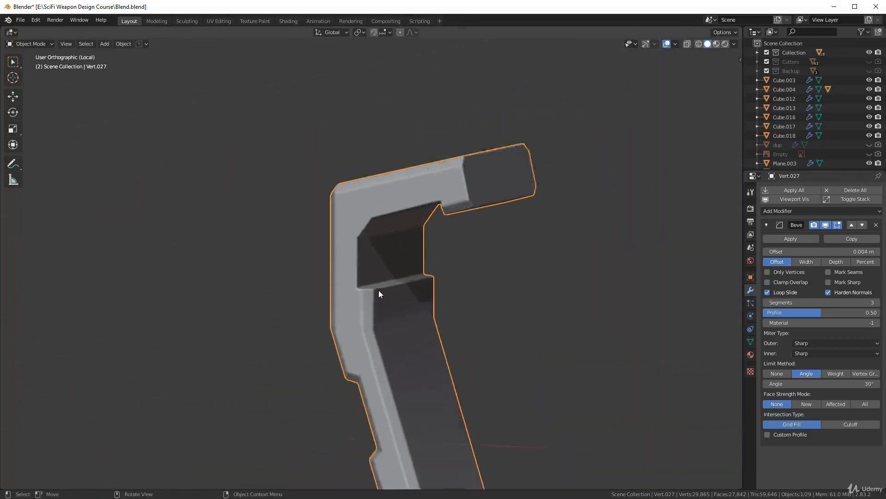
{"action": "key", "text": "Tab"}
{"action": "scroll", "coordinate": [431, 292], "scroll_direction": "up", "scroll_amount": 2}
{"action": "scroll", "coordinate": [388, 259], "scroll_direction": "up", "scroll_amount": 3}
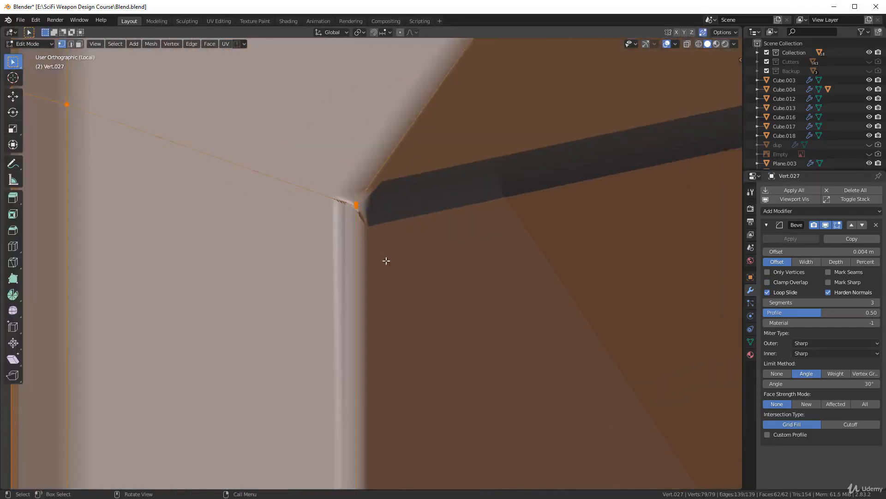
{"action": "scroll", "coordinate": [366, 194], "scroll_direction": "up", "scroll_amount": 2}
{"action": "scroll", "coordinate": [366, 194], "scroll_direction": "up", "scroll_amount": 3}
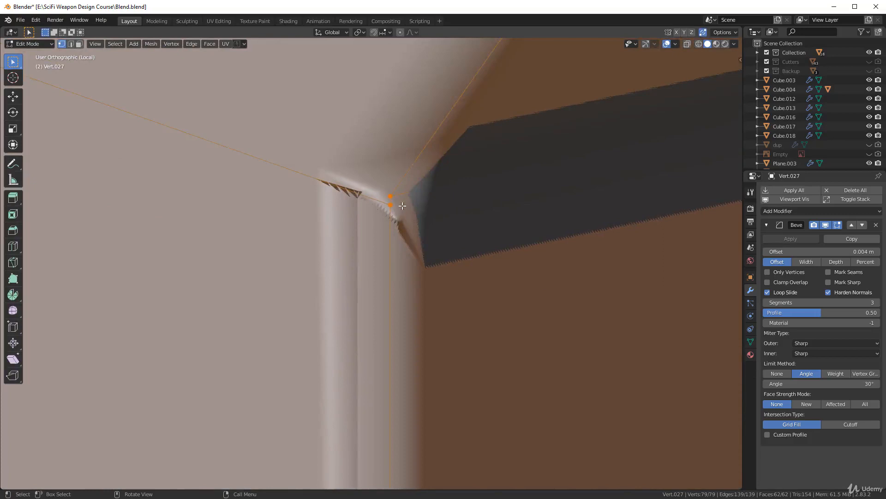
{"action": "left_click", "coordinate": [391, 204]}
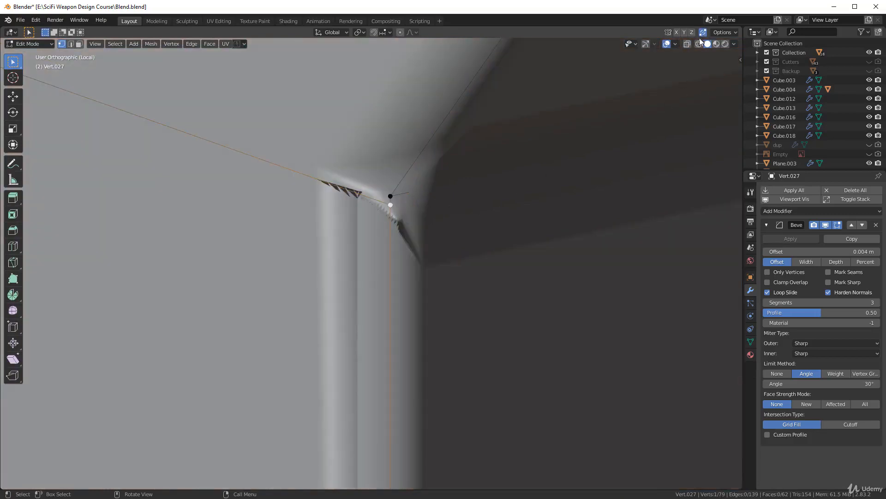
{"action": "key", "text": "g"}
{"action": "key", "text": "g"}
{"action": "left_click", "coordinate": [520, 184]}
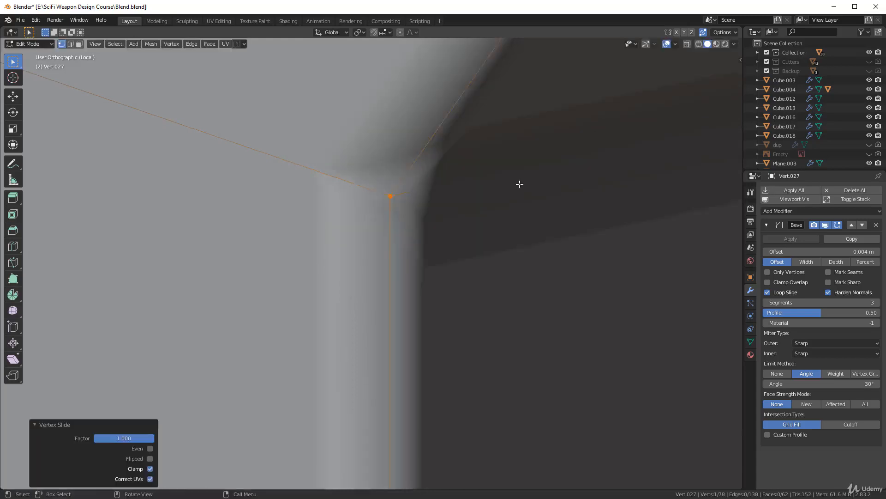
- Slide the matching doubled corner vertex on the opposite side of the frame's opening onto its neighbour
{"action": "scroll", "coordinate": [511, 198], "scroll_direction": "down", "scroll_amount": 8}
{"action": "scroll", "coordinate": [510, 198], "scroll_direction": "down", "scroll_amount": 5}
{"action": "middle_click_drag", "start_coordinate": [554, 208], "coordinate": [424, 196]}
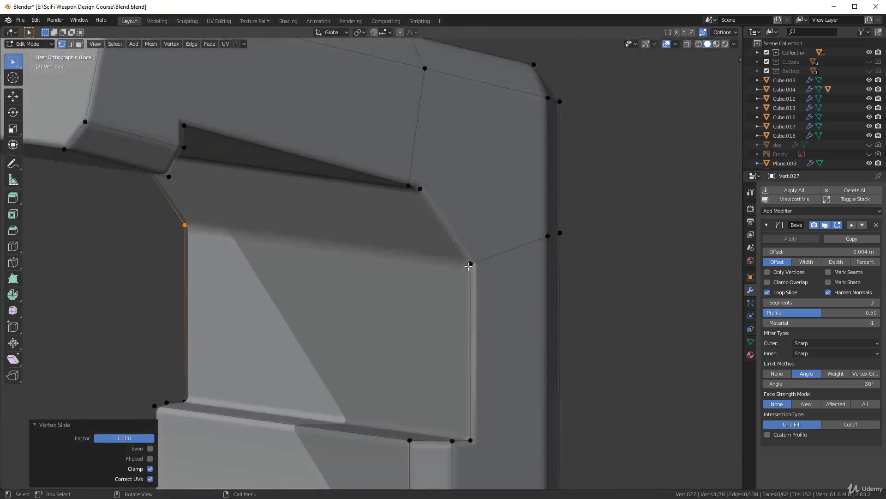
{"action": "scroll", "coordinate": [493, 285], "scroll_direction": "up", "scroll_amount": 1}
{"action": "left_click", "coordinate": [499, 266]}
{"action": "key", "text": "g"}
{"action": "key", "text": "g"}
{"action": "left_click", "coordinate": [505, 254]}
- Slide the doubled vertices at the opening's upper chamfer corner onto their neighbours on both sides of the frame
{"action": "middle_click_drag", "start_coordinate": [520, 239], "coordinate": [344, 263]}
{"action": "left_click", "coordinate": [374, 111]}
{"action": "key", "text": "g"}
{"action": "key", "text": "g"}
{"action": "left_click", "coordinate": [427, 129]}
{"action": "middle_click_drag", "start_coordinate": [364, 174], "coordinate": [518, 188]}
{"action": "left_click", "coordinate": [423, 183]}
{"action": "key", "text": "g"}
{"action": "key", "text": "g"}
{"action": "left_click", "coordinate": [412, 188]}
{"action": "middle_click_drag", "start_coordinate": [432, 207], "coordinate": [540, 311]}
{"action": "scroll", "coordinate": [494, 338], "scroll_direction": "down", "scroll_amount": 3}
{"action": "key", "text": "Tab"}
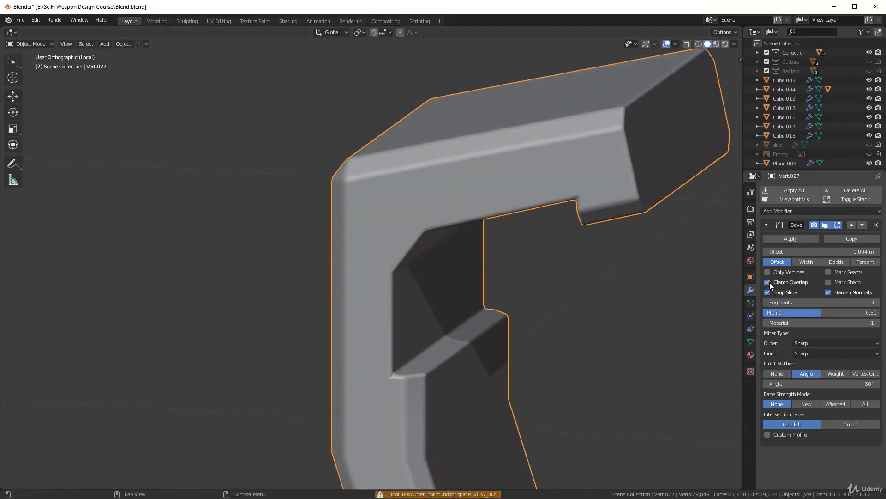
- Turn Clamp Overlap off on the front frame's bevel and set its outer miter to Arc
{"action": "left_click", "coordinate": [768, 282]}
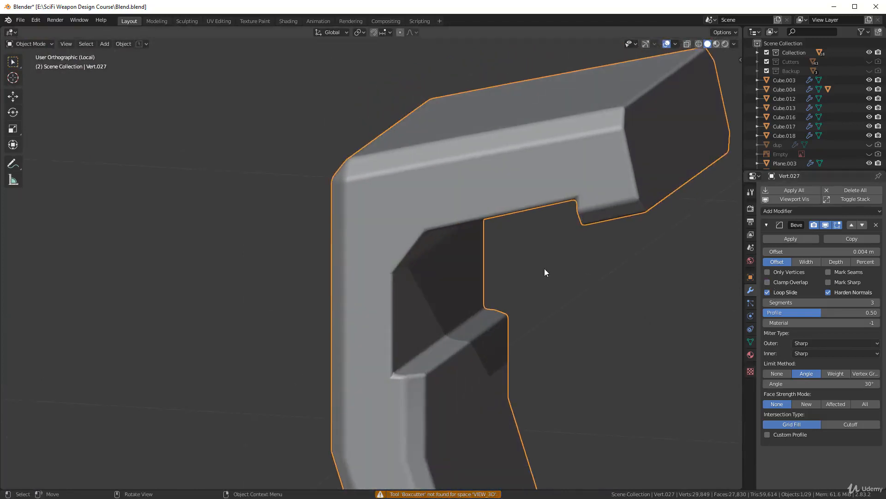
{"action": "middle_click_drag", "start_coordinate": [491, 323], "coordinate": [475, 347]}
{"action": "scroll", "coordinate": [475, 346], "scroll_direction": "up", "scroll_amount": 5}
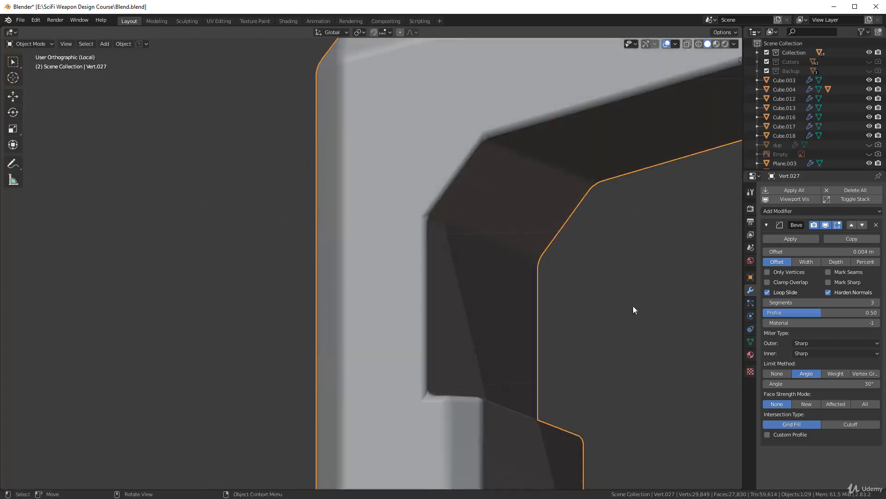
{"action": "left_click", "coordinate": [811, 343]}
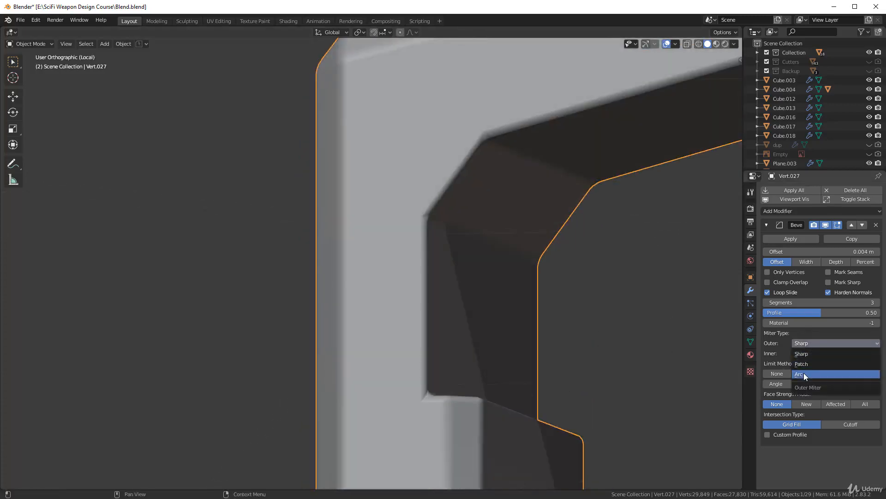
{"action": "left_click", "coordinate": [805, 372]}
{"action": "scroll", "coordinate": [479, 279], "scroll_direction": "down", "scroll_amount": 6}
{"action": "middle_click_drag", "start_coordinate": [503, 254], "coordinate": [481, 250]}
- Save the file and leave local view to bring back the whole weapon
{"action": "key", "text": "ctrl+s"}
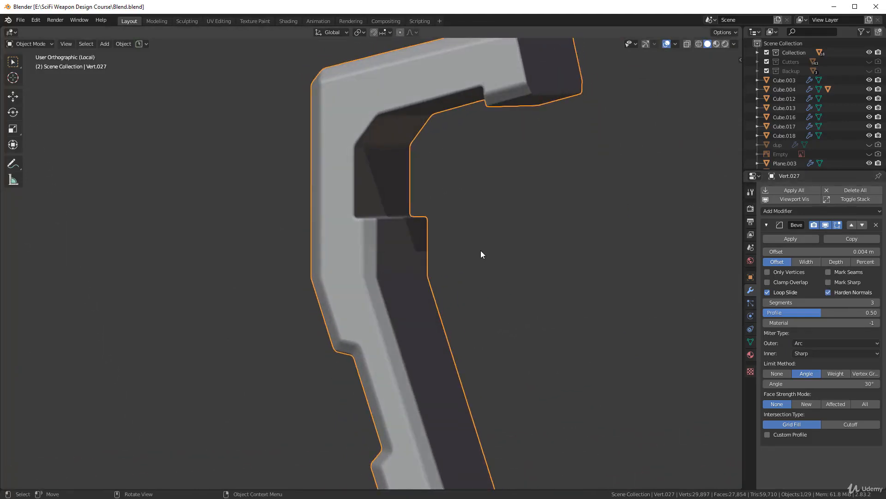
{"action": "key", "text": "KP_Divide"}
{"action": "middle_click_drag", "start_coordinate": [480, 250], "coordinate": [347, 292]}
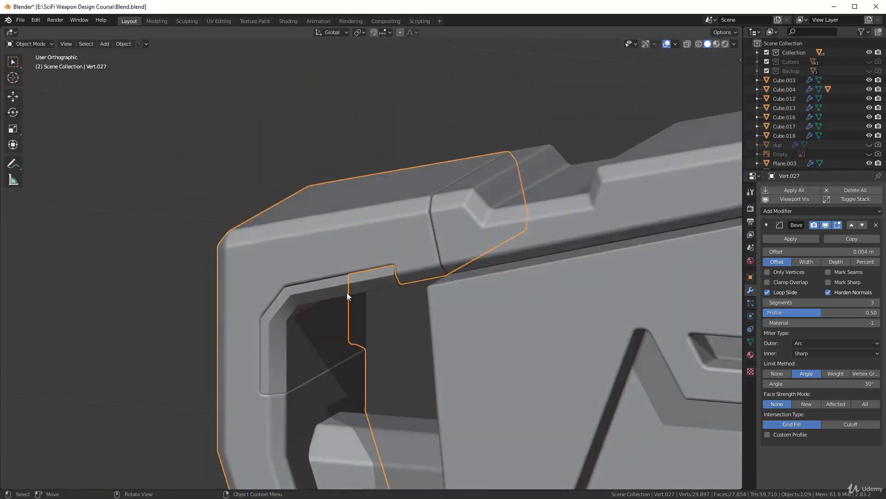
- Make the mesh data of the trim piece inside the front frame's opening single-user
{"action": "left_click", "coordinate": [347, 292]}
{"action": "scroll", "coordinate": [373, 345], "scroll_direction": "up", "scroll_amount": 5}
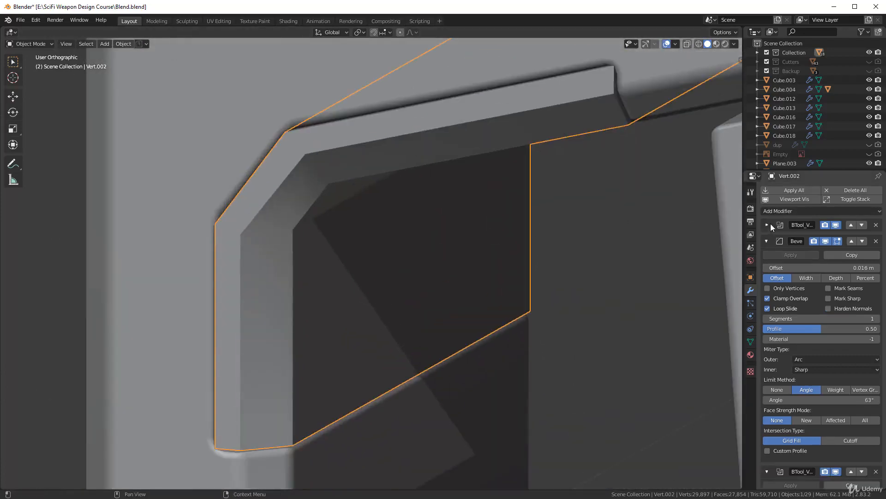
{"action": "left_click", "coordinate": [768, 225]}
{"action": "left_click", "coordinate": [750, 342]}
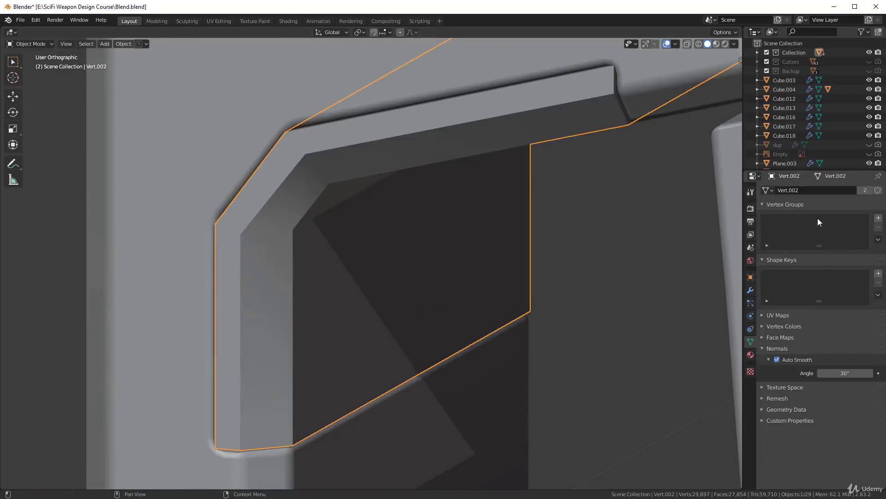
{"action": "left_click", "coordinate": [751, 290]}
- Apply all of the inner trim piece's Boolean and Bevel modifiers
{"action": "left_click", "coordinate": [790, 238]}
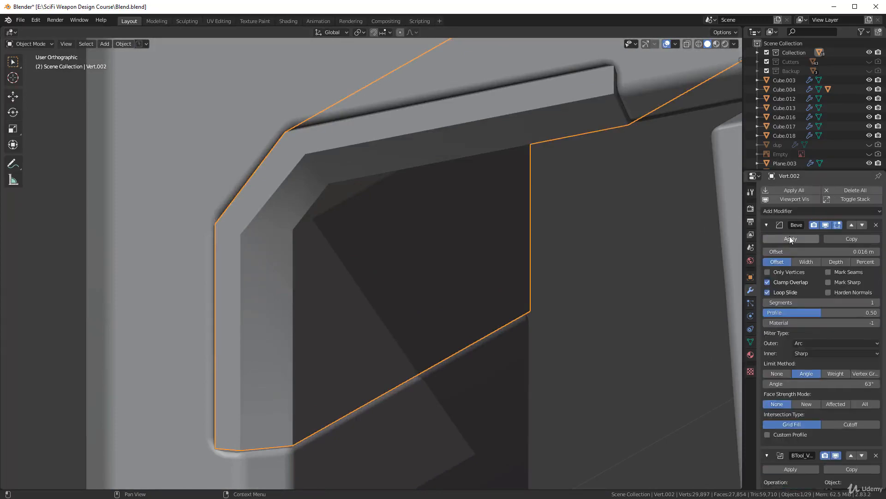
{"action": "left_click", "coordinate": [793, 237]}
{"action": "left_click", "coordinate": [796, 239]}
- Recalculate the normals of the inner trim piece's entire mesh to face outside
{"action": "scroll", "coordinate": [420, 231], "scroll_direction": "up", "scroll_amount": 3}
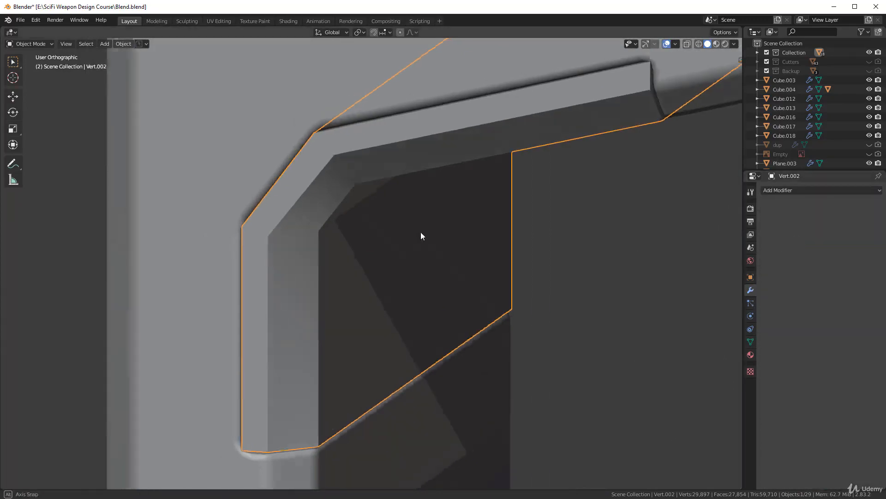
{"action": "key", "text": "Tab"}
{"action": "key", "text": "a"}
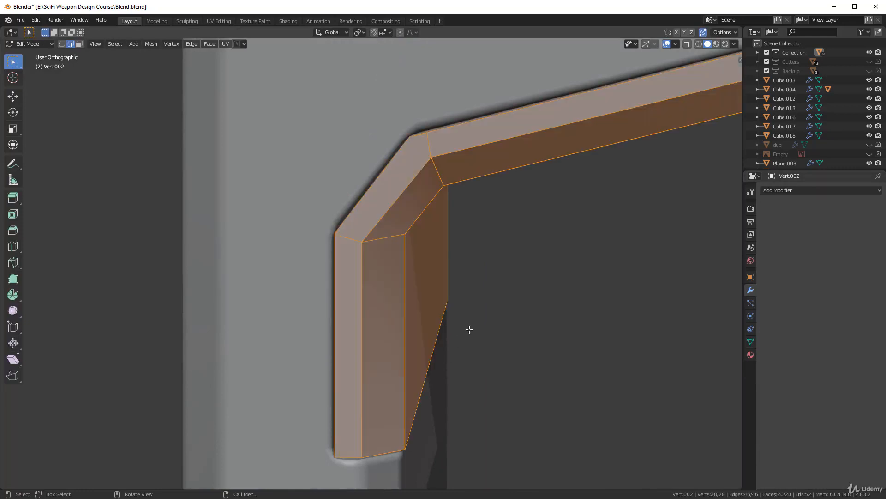
{"action": "key", "text": "shift+n"}
{"action": "key", "text": "Tab"}
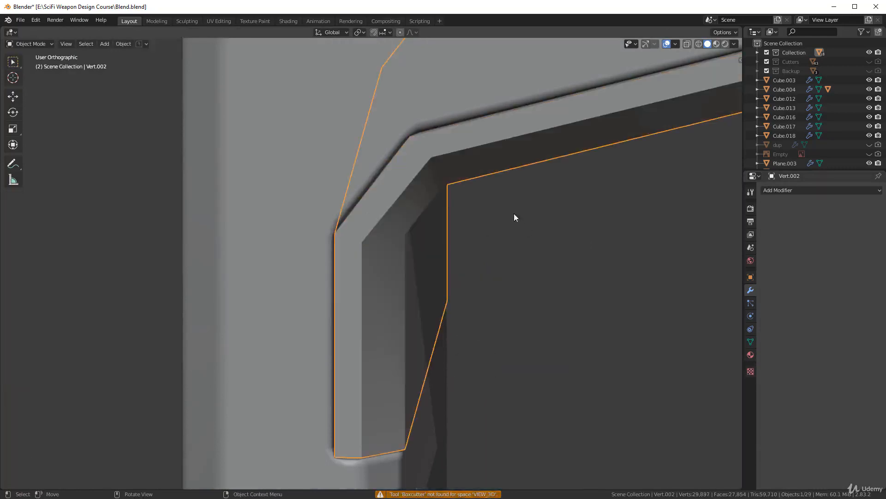
- Copy the Bevel.001 modifier from the front frame to the inner trim piece
{"action": "scroll", "coordinate": [513, 213], "scroll_direction": "down", "scroll_amount": 3}
{"action": "left_click", "coordinate": [474, 145], "text": "shift"}
{"action": "key", "text": "ctrl+c"}
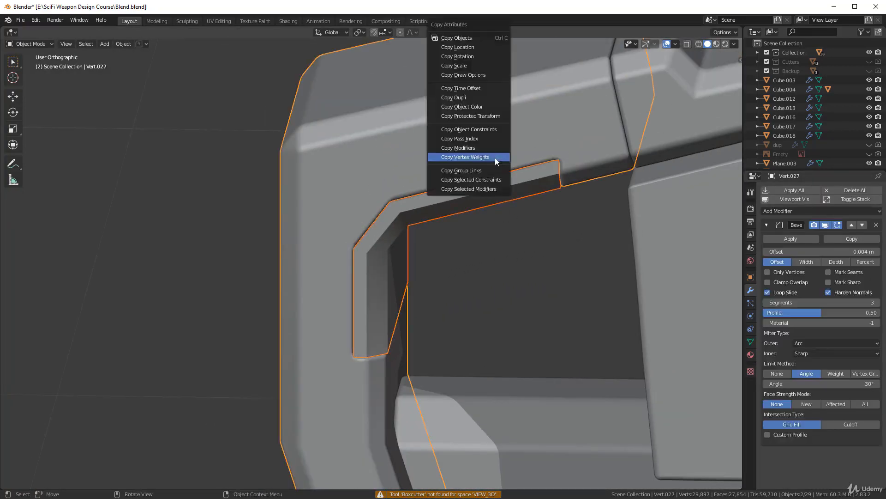
{"action": "left_click", "coordinate": [489, 188]}
{"action": "left_click", "coordinate": [488, 206]}
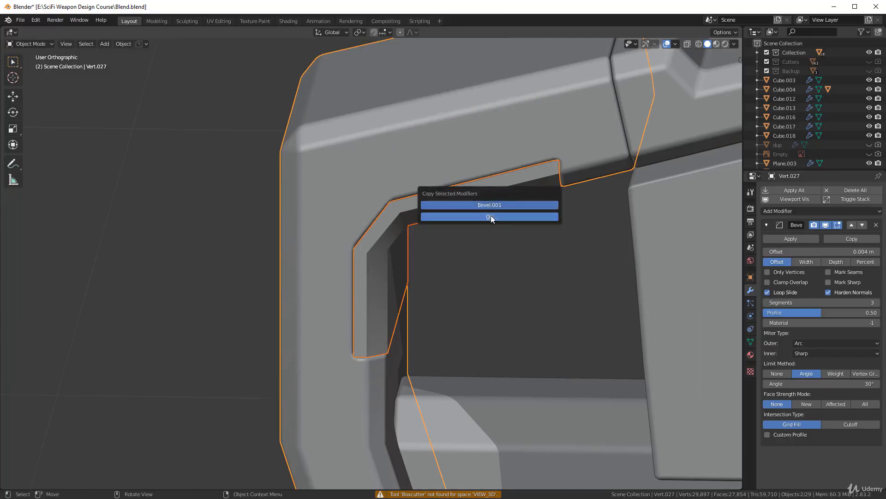
{"action": "left_click", "coordinate": [490, 216]}
- Slide the doubled vertex at the inner trim's outer corner fully along its edge to merge it with its neighbour
{"action": "mouse_move", "coordinate": [484, 240]}
{"action": "middle_mouse_down"}
{"action": "mouse_move", "coordinate": [474, 230]}
{"action": "mouse_move", "coordinate": [489, 268]}
{"action": "mouse_move", "coordinate": [447, 231]}
{"action": "mouse_move", "coordinate": [503, 226]}
{"action": "mouse_move", "coordinate": [496, 243]}
{"action": "middle_mouse_up"}
{"action": "left_click", "coordinate": [304, 216]}
{"action": "scroll", "coordinate": [333, 200], "scroll_direction": "up", "scroll_amount": 2}
{"action": "scroll", "coordinate": [339, 200], "scroll_direction": "up", "scroll_amount": 2}
{"action": "key", "text": "Tab"}
{"action": "middle_click_drag", "start_coordinate": [430, 273], "coordinate": [476, 260]}
{"action": "key", "text": "shift+v"}
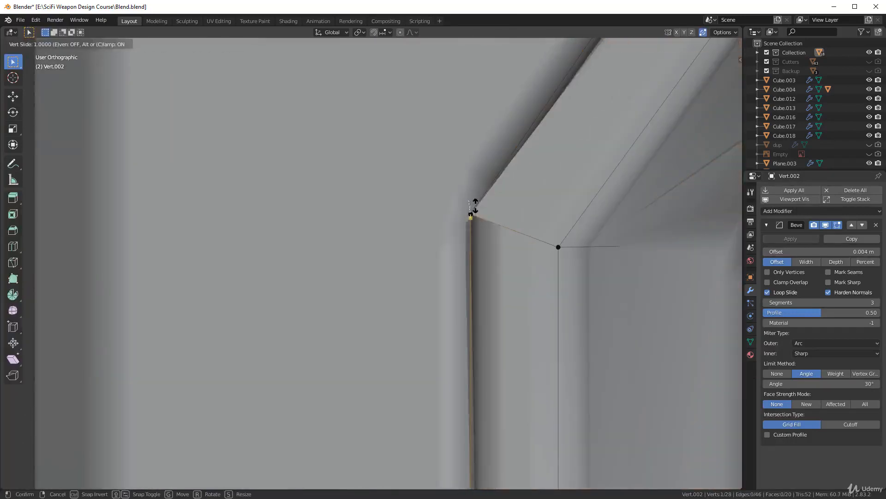
{"action": "left_click", "coordinate": [477, 210]}
- Slide the matching doubled vertex at the outer corner on the trim's opposite side fully onto its neighbour
{"action": "scroll", "coordinate": [513, 213], "scroll_direction": "up", "scroll_amount": 3}
{"action": "middle_click_drag", "start_coordinate": [512, 213], "coordinate": [316, 178]}
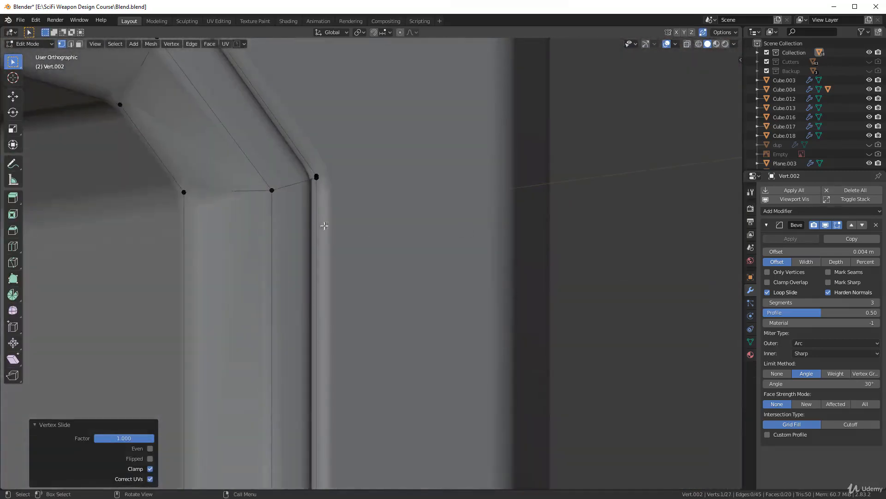
{"action": "left_click", "coordinate": [317, 176]}
{"action": "key", "text": "shift+v"}
{"action": "left_click", "coordinate": [327, 173]}
{"action": "left_click", "coordinate": [201, 196]}
{"action": "key", "text": "shift+v"}
{"action": "right_click", "coordinate": [213, 211]}
{"action": "middle_click_drag", "start_coordinate": [394, 238], "coordinate": [371, 286]}
{"action": "left_click", "coordinate": [372, 286]}
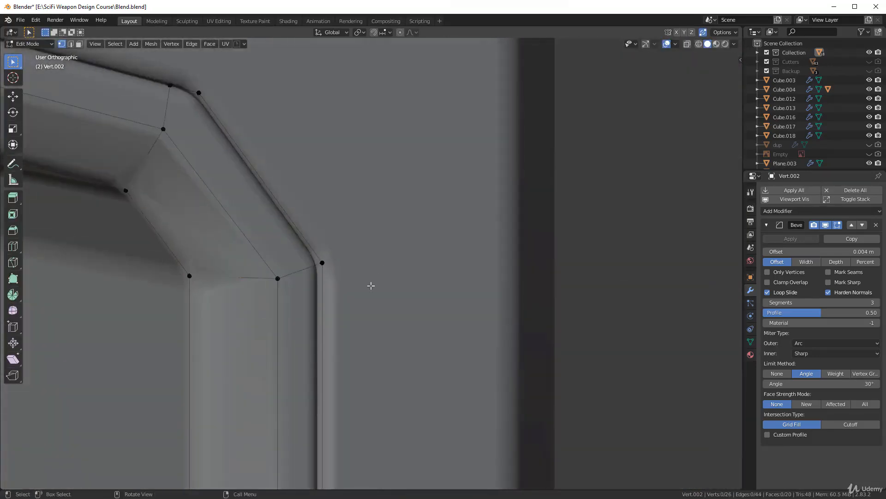
- Examine the shading of the trim's inner corner, comparing the bevel with Harden Normals off and on
{"action": "scroll", "coordinate": [371, 286], "scroll_direction": "down", "scroll_amount": 5}
{"action": "key", "text": "Tab"}
{"action": "scroll", "coordinate": [469, 180], "scroll_direction": "up", "scroll_amount": 5}
{"action": "middle_click_drag", "start_coordinate": [469, 180], "coordinate": [641, 265]}
{"action": "scroll", "coordinate": [641, 262], "scroll_direction": "down", "scroll_amount": 4}
{"action": "key", "text": "alt+a"}
{"action": "middle_click_drag", "start_coordinate": [550, 282], "coordinate": [537, 272]}
{"action": "scroll", "coordinate": [536, 272], "scroll_direction": "up", "scroll_amount": 3}
{"action": "key", "text": "Tab"}
{"action": "left_click", "coordinate": [381, 267]}
{"action": "scroll", "coordinate": [525, 207], "scroll_direction": "up", "scroll_amount": 2}
{"action": "left_click", "coordinate": [531, 170]}
{"action": "scroll", "coordinate": [516, 220], "scroll_direction": "up", "scroll_amount": 1}
{"action": "scroll", "coordinate": [420, 309], "scroll_direction": "up", "scroll_amount": 1}
{"action": "middle_click_drag", "start_coordinate": [420, 310], "coordinate": [405, 322], "text": "shift"}
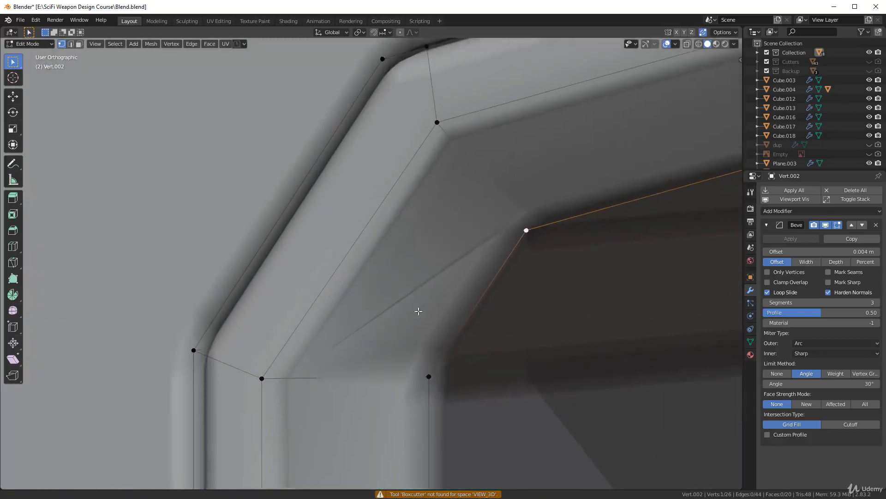
{"action": "left_click", "coordinate": [829, 292]}
{"action": "left_click", "coordinate": [830, 293]}
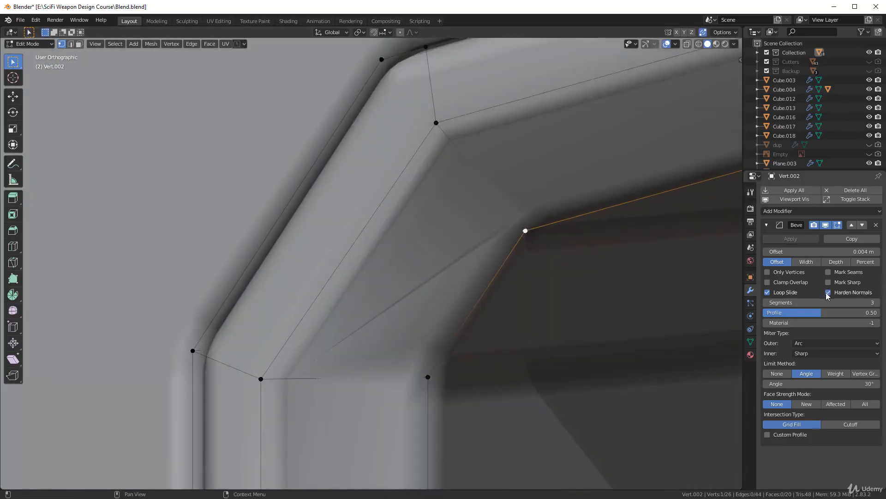
- Compare the inner corner's shading in Object Mode with viewport shadows off and on
{"action": "key", "text": "Tab"}
{"action": "left_click", "coordinate": [734, 44]}
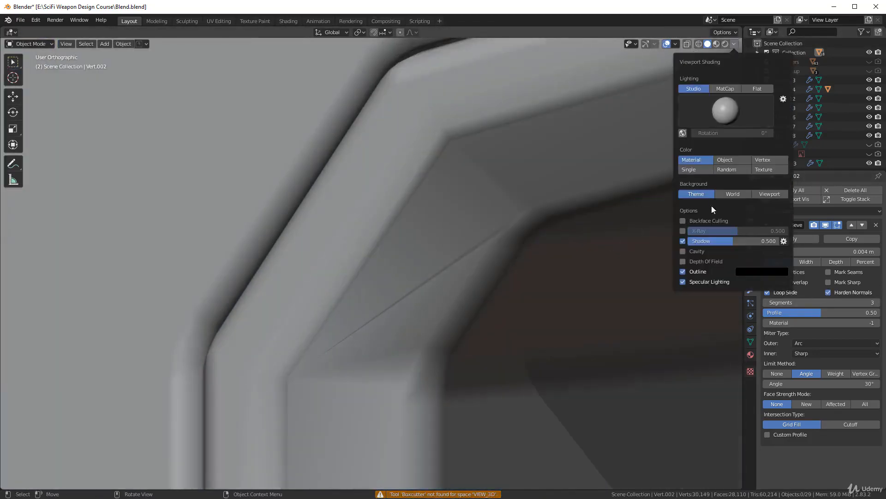
{"action": "left_click", "coordinate": [683, 241]}
{"action": "left_click", "coordinate": [682, 241]}
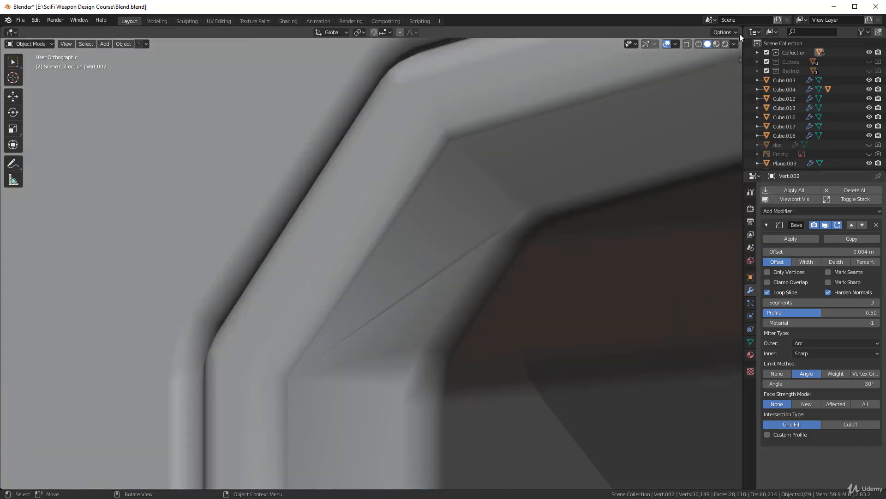
{"action": "left_click", "coordinate": [734, 44]}
{"action": "left_click", "coordinate": [683, 241]}
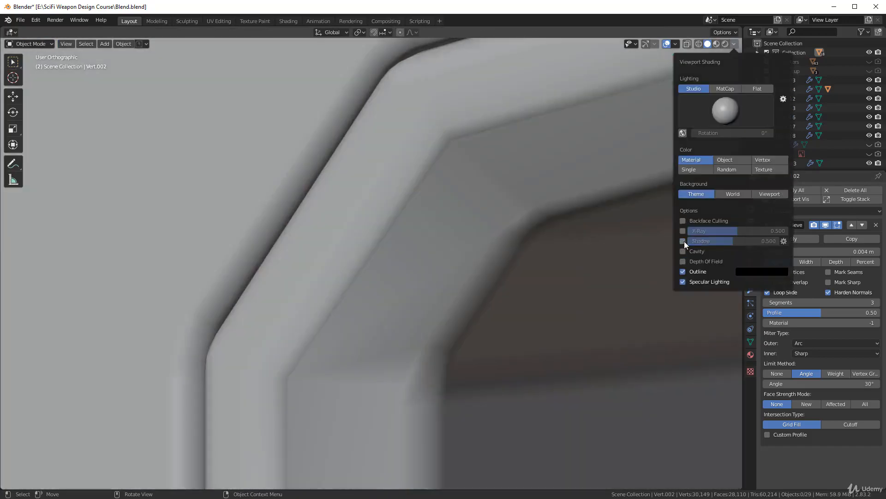
{"action": "left_click", "coordinate": [683, 241]}
- Check the diagonal crease at the trim's inner corner against its mesh and again with viewport shadows toggled
{"action": "key", "text": "Tab"}
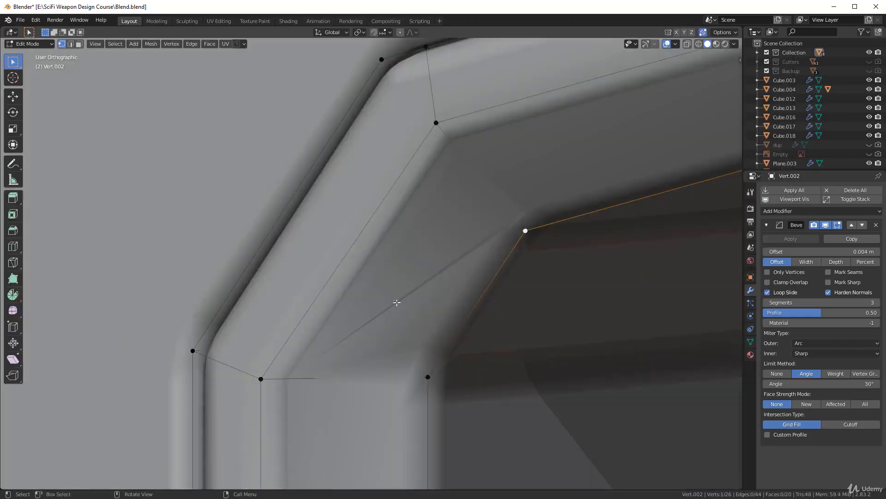
{"action": "middle_click_drag", "start_coordinate": [509, 328], "coordinate": [560, 246], "text": "shift"}
{"action": "key", "text": "alt+a"}
{"action": "key", "text": "Tab"}
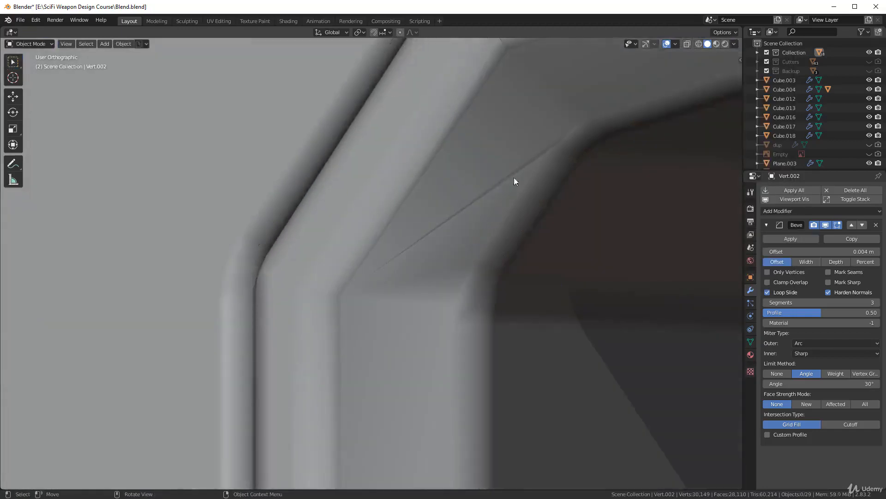
{"action": "scroll", "coordinate": [509, 170], "scroll_direction": "down", "scroll_amount": 5}
{"action": "middle_click_drag", "start_coordinate": [567, 171], "coordinate": [579, 172]}
{"action": "left_click", "coordinate": [734, 44]}
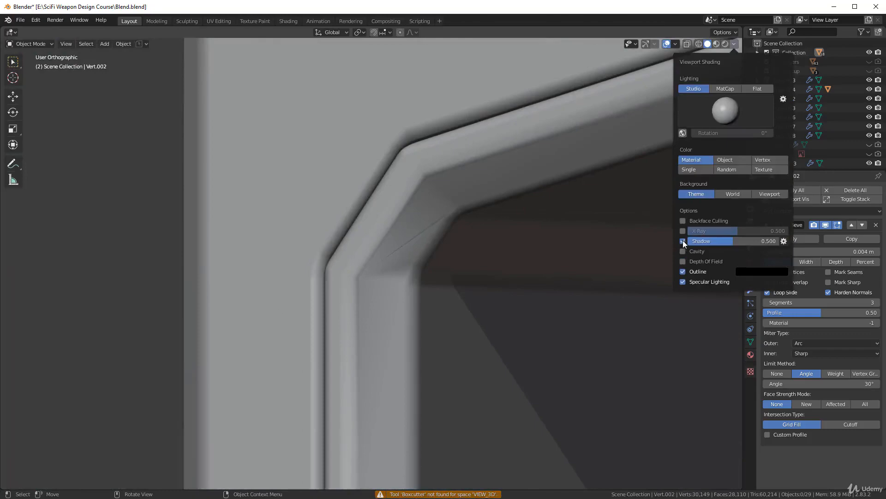
{"action": "left_click", "coordinate": [683, 241]}
- Examine the round knob on the weapon's body by selecting its lower and upper pieces in turn
{"action": "scroll", "coordinate": [512, 227], "scroll_direction": "down", "scroll_amount": 4}
{"action": "middle_click_drag", "start_coordinate": [512, 227], "coordinate": [561, 168]}
{"action": "scroll", "coordinate": [536, 258], "scroll_direction": "down", "scroll_amount": 4}
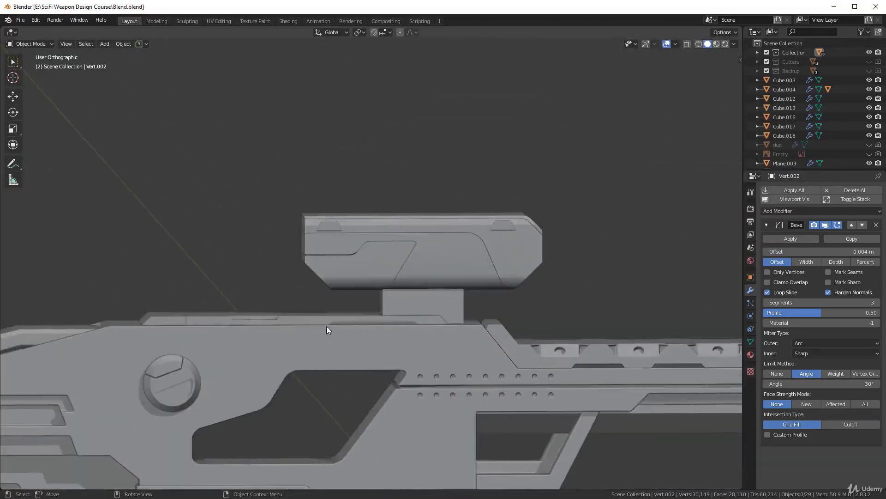
{"action": "middle_click_drag", "start_coordinate": [308, 353], "coordinate": [544, 242], "text": "shift"}
{"action": "scroll", "coordinate": [483, 262], "scroll_direction": "up", "scroll_amount": 3}
{"action": "middle_click_drag", "start_coordinate": [483, 262], "coordinate": [461, 195]}
{"action": "scroll", "coordinate": [469, 293], "scroll_direction": "up", "scroll_amount": 2}
{"action": "left_click", "coordinate": [408, 99]}
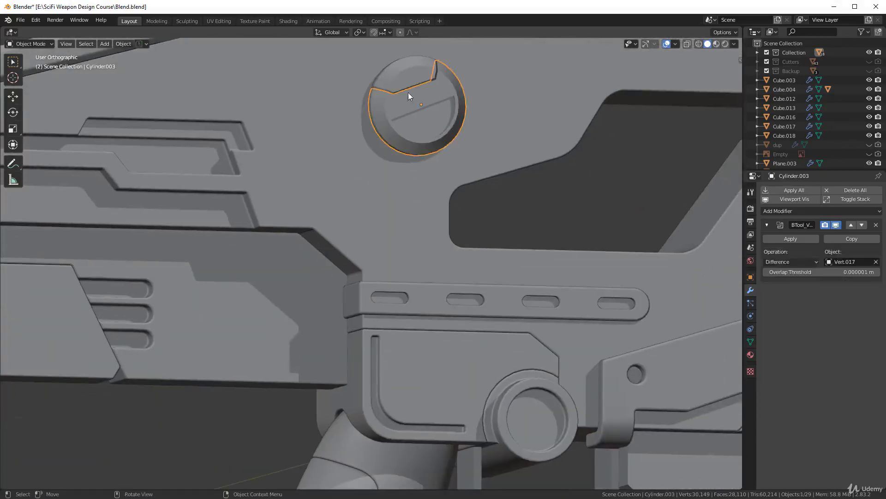
{"action": "left_click", "coordinate": [411, 74]}
{"action": "scroll", "coordinate": [417, 146], "scroll_direction": "down", "scroll_amount": 4}
{"action": "middle_click_drag", "start_coordinate": [420, 152], "coordinate": [444, 201]}
{"action": "middle_click_drag", "start_coordinate": [556, 144], "coordinate": [463, 275], "text": "shift"}
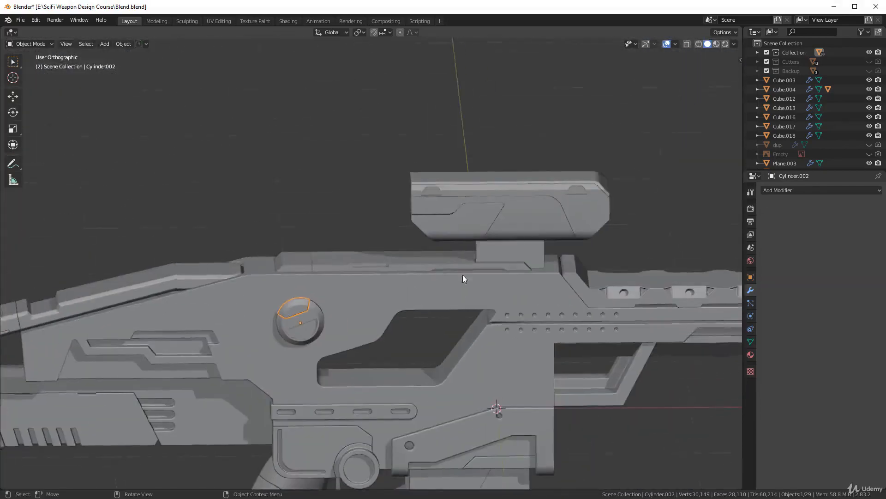
- Examine the scope, its mount and the raised rail pieces on top of the body by selecting them
{"action": "scroll", "coordinate": [463, 276], "scroll_direction": "up", "scroll_amount": 6}
{"action": "left_click", "coordinate": [500, 219]}
{"action": "middle_click_drag", "start_coordinate": [672, 240], "coordinate": [477, 319], "text": "shift"}
{"action": "scroll", "coordinate": [462, 330], "scroll_direction": "up", "scroll_amount": 3}
{"action": "key", "text": "alt+a"}
{"action": "scroll", "coordinate": [446, 348], "scroll_direction": "down", "scroll_amount": 9}
{"action": "middle_click_drag", "start_coordinate": [386, 367], "coordinate": [427, 332], "text": "shift"}
{"action": "left_click", "coordinate": [167, 385]}
{"action": "left_click", "coordinate": [182, 359]}
{"action": "left_click", "coordinate": [186, 307]}
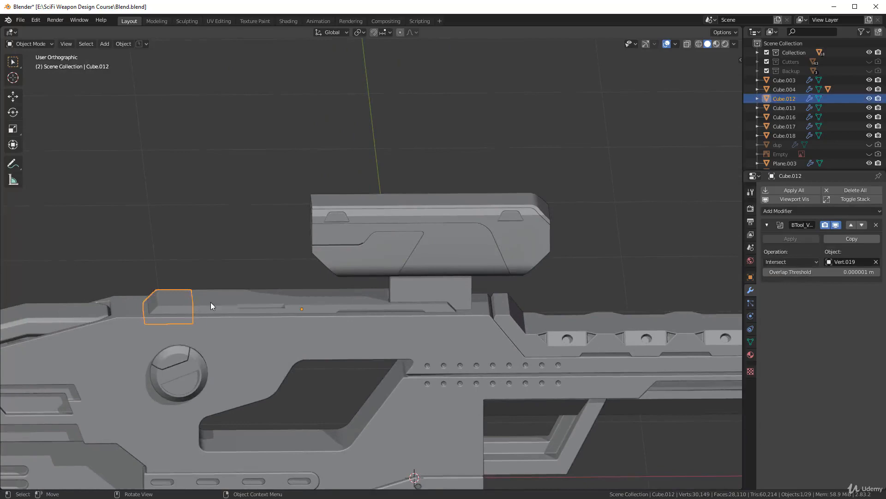
{"action": "left_click", "coordinate": [298, 306]}
{"action": "middle_click_drag", "start_coordinate": [298, 307], "coordinate": [497, 293]}
{"action": "scroll", "coordinate": [491, 278], "scroll_direction": "up", "scroll_amount": 5}
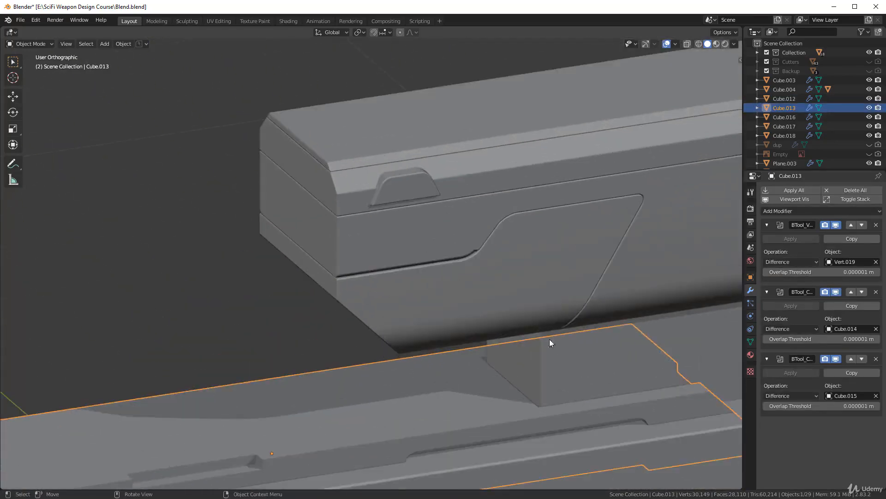
{"action": "left_click", "coordinate": [552, 391]}
{"action": "middle_click_drag", "start_coordinate": [552, 393], "coordinate": [549, 373]}
{"action": "middle_click_drag", "start_coordinate": [368, 428], "coordinate": [660, 319], "text": "shift"}
{"action": "middle_click_drag", "start_coordinate": [444, 381], "coordinate": [538, 177]}
- Add a Bevel modifier with the Angle limit method to the round knob's large lower piece
{"action": "left_click", "coordinate": [385, 339]}
{"action": "middle_click_drag", "start_coordinate": [385, 339], "coordinate": [392, 317]}
{"action": "left_click", "coordinate": [767, 226]}
{"action": "left_click", "coordinate": [777, 211]}
{"action": "left_click", "coordinate": [722, 243]}
{"action": "middle_click_drag", "start_coordinate": [661, 298], "coordinate": [588, 322]}
{"action": "scroll", "coordinate": [588, 322], "scroll_direction": "up", "scroll_amount": 2}
{"action": "left_click", "coordinate": [806, 389]}
- Set the knob's bevel to 3 segments with Clamp Overlap off and an offset of 0.004 m
{"action": "left_click", "coordinate": [877, 318]}
{"action": "left_click", "coordinate": [878, 319]}
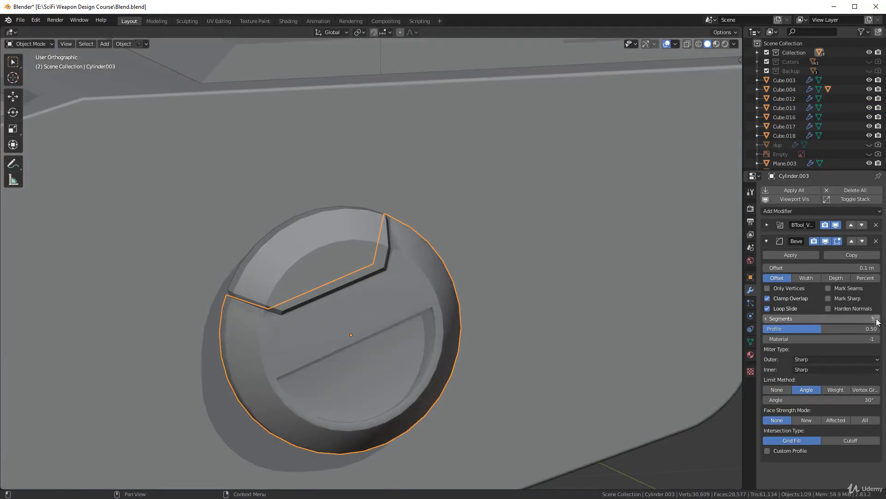
{"action": "left_click", "coordinate": [767, 298]}
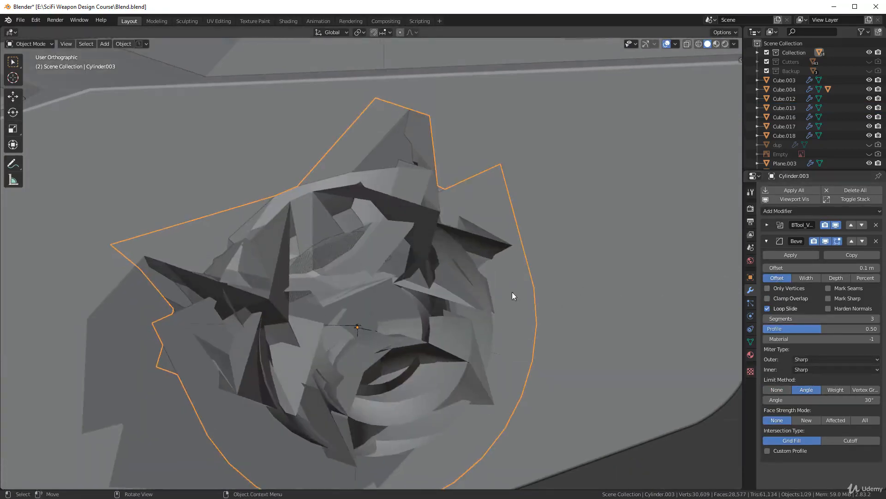
{"action": "left_click_drag", "start_coordinate": [822, 268], "coordinate": [798, 268]}
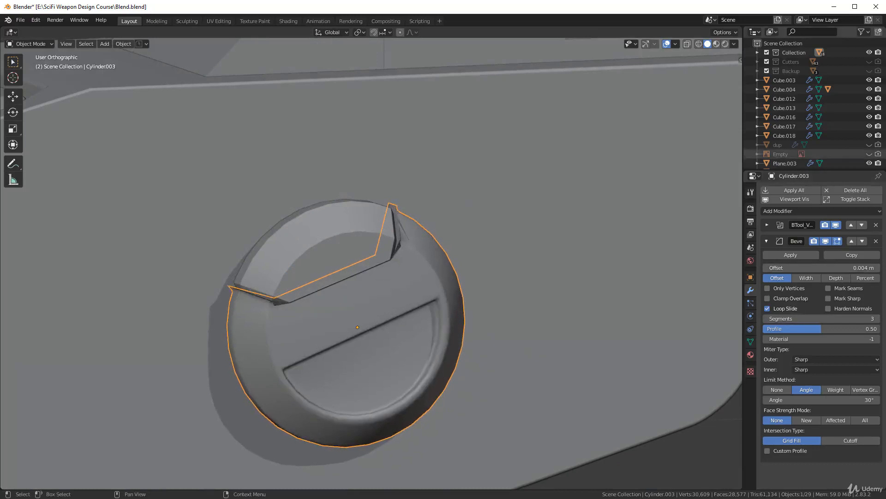
- Show the Cutters collection, recalculate the normals of the knob's cutter Vert.017, and hide the collection again
{"action": "left_click", "coordinate": [869, 62]}
{"action": "left_click", "coordinate": [423, 236]}
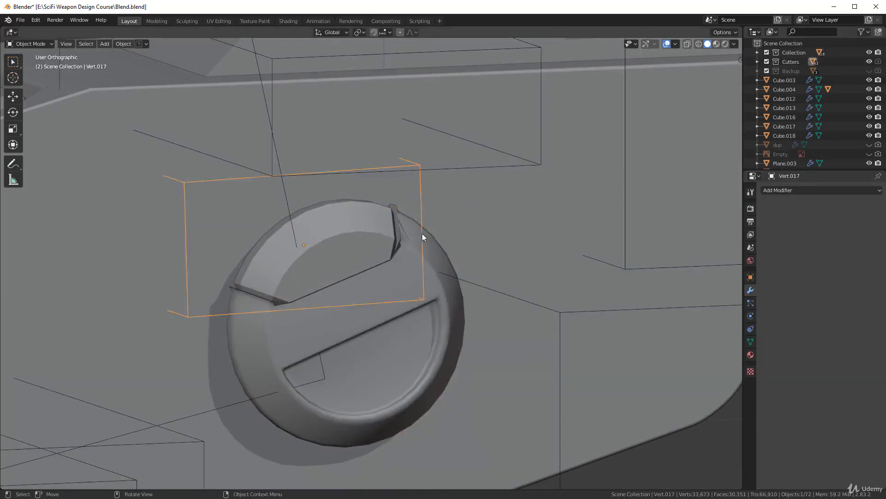
{"action": "key", "text": "Tab"}
{"action": "key", "text": "a"}
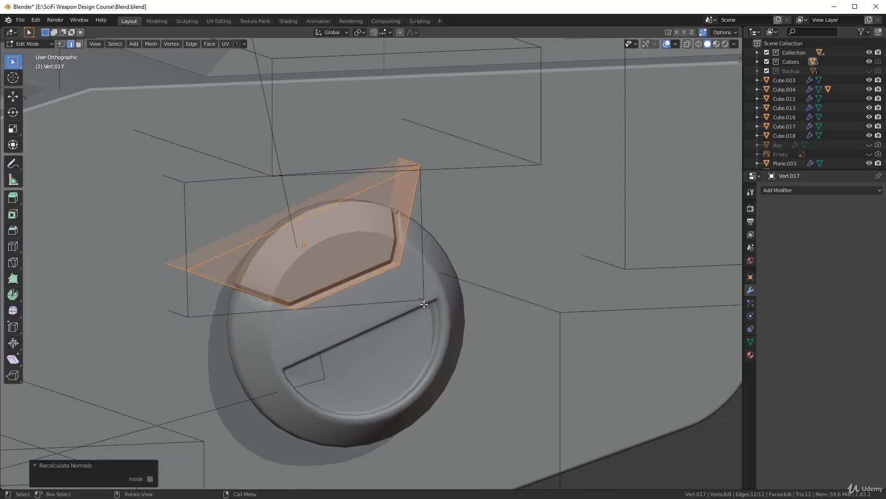
{"action": "key", "text": "Tab"}
{"action": "scroll", "coordinate": [427, 277], "scroll_direction": "up", "scroll_amount": 3}
{"action": "left_click", "coordinate": [869, 61]}
{"action": "middle_click_drag", "start_coordinate": [509, 270], "coordinate": [505, 276], "text": "shift"}
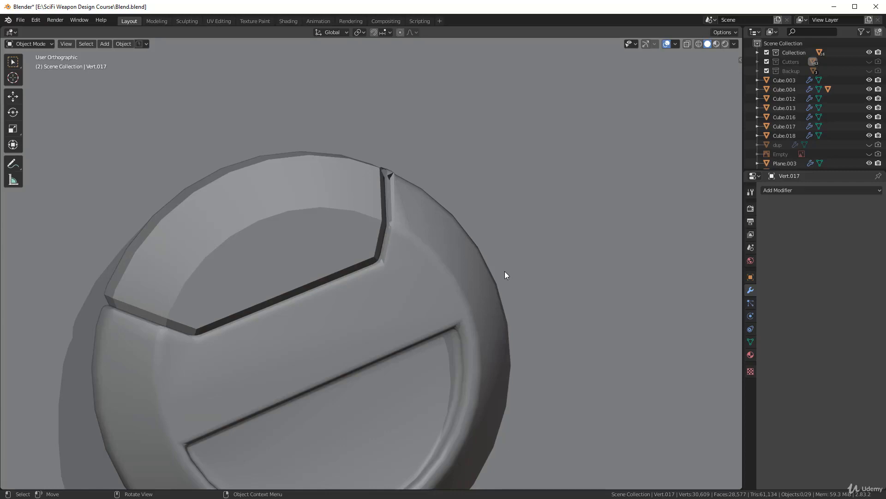
- Enable Harden Normals on the Bevel modifier of the knob's lower piece
{"action": "middle_click_drag", "start_coordinate": [505, 270], "coordinate": [431, 325]}
{"action": "scroll", "coordinate": [431, 325], "scroll_direction": "down", "scroll_amount": 2}
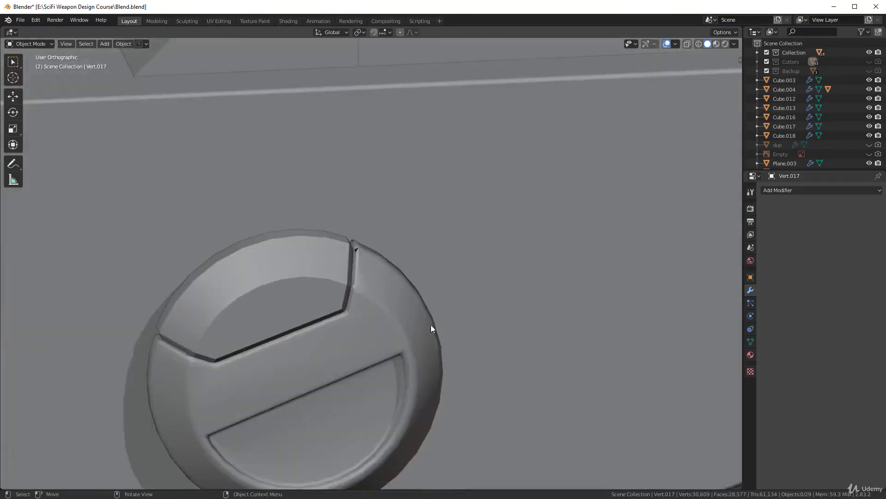
{"action": "scroll", "coordinate": [431, 325], "scroll_direction": "up", "scroll_amount": 2}
{"action": "left_click", "coordinate": [373, 315]}
{"action": "scroll", "coordinate": [428, 289], "scroll_direction": "up", "scroll_amount": 3}
{"action": "middle_click_drag", "start_coordinate": [464, 284], "coordinate": [530, 203]}
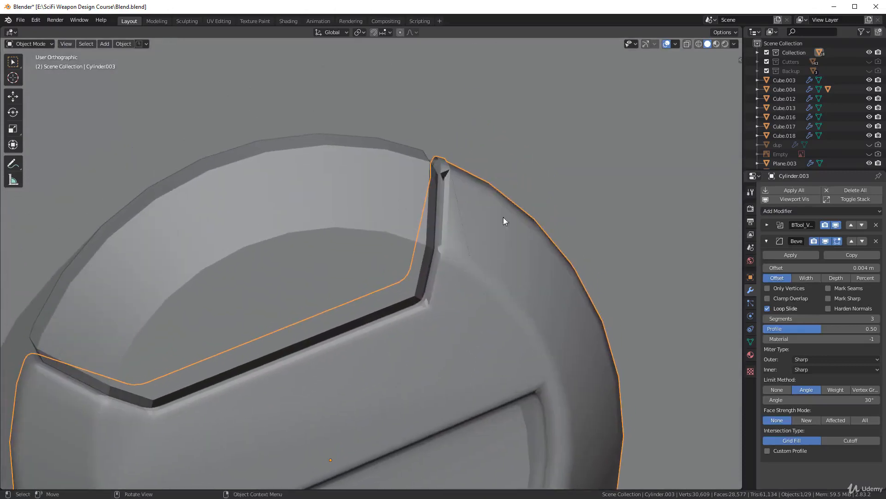
{"action": "left_click", "coordinate": [829, 309]}
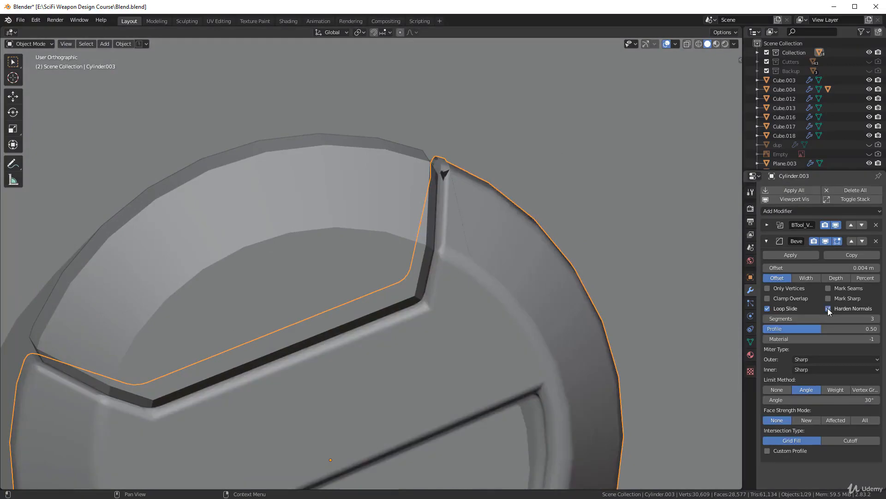
- Apply the Difference Boolean modifier that uses Vert.017 on the knob's lower piece
{"action": "key", "text": "Tab"}
{"action": "scroll", "coordinate": [434, 268], "scroll_direction": "up", "scroll_amount": 3}
{"action": "key", "text": "Tab"}
{"action": "scroll", "coordinate": [447, 253], "scroll_direction": "up", "scroll_amount": 6}
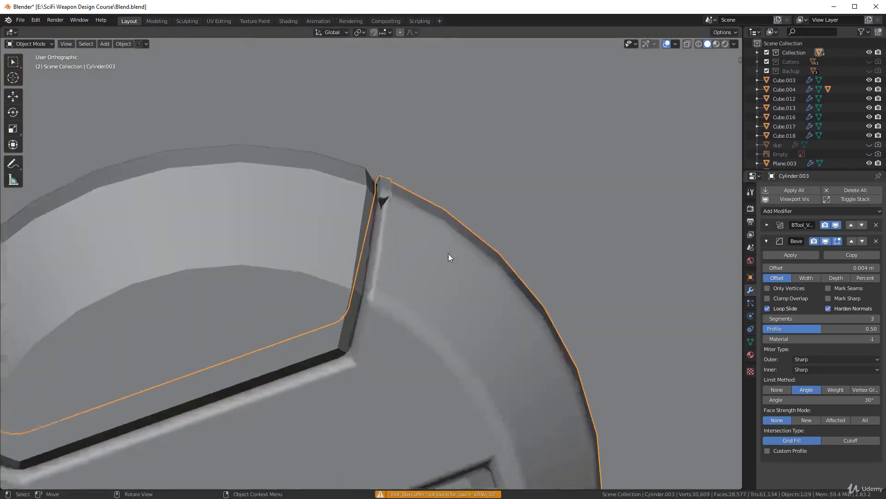
{"action": "left_click", "coordinate": [767, 226]}
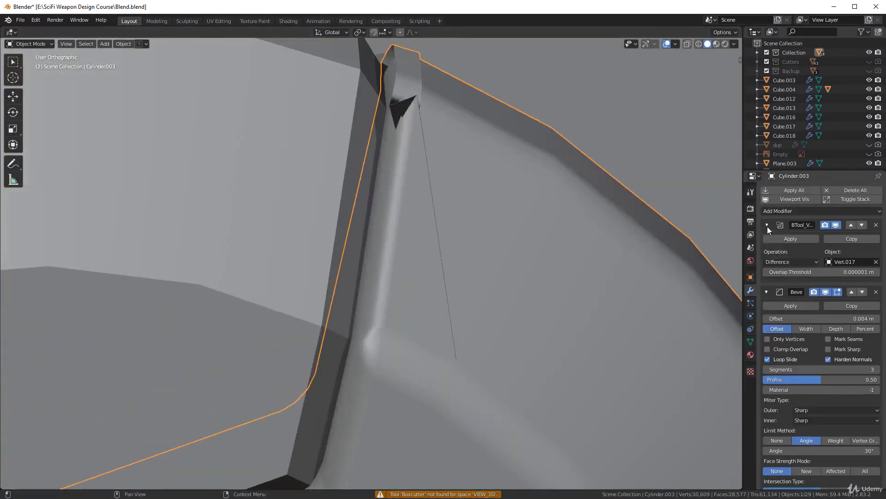
{"action": "left_click", "coordinate": [799, 239]}
- Slide the stray vertex at the upper end of the lower knob piece's notch along its edge onto its neighbour
{"action": "key", "text": "Tab"}
{"action": "left_click", "coordinate": [412, 180]}
{"action": "left_click", "coordinate": [399, 79]}
{"action": "key", "text": "g"}
{"action": "key", "text": "g"}
{"action": "left_click", "coordinate": [414, 90]}
- Slide the remaining stray vertices at that notch corner along their edges to clean up the bevel
{"action": "middle_click_drag", "start_coordinate": [413, 90], "coordinate": [412, 111]}
{"action": "key", "text": "g"}
{"action": "key", "text": "g"}
{"action": "left_click", "coordinate": [392, 138]}
{"action": "key", "text": "g"}
{"action": "key", "text": "g"}
{"action": "left_click", "coordinate": [404, 168]}
{"action": "scroll", "coordinate": [405, 168], "scroll_direction": "down", "scroll_amount": 4}
{"action": "middle_click_drag", "start_coordinate": [405, 168], "coordinate": [532, 268]}
{"action": "scroll", "coordinate": [533, 268], "scroll_direction": "up", "scroll_amount": 4}
{"action": "key", "text": "Tab"}
{"action": "scroll", "coordinate": [533, 267], "scroll_direction": "down", "scroll_amount": 5}
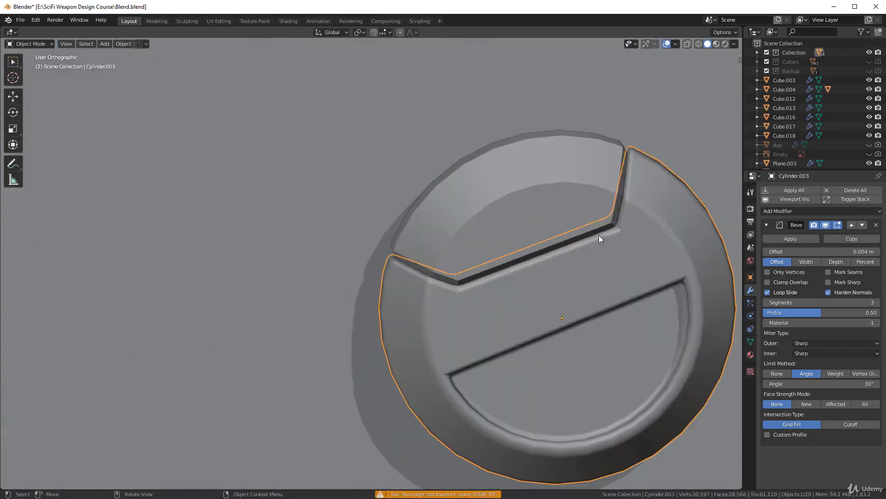
- Copy the Bevel modifier from the knob's lower piece to its upper piece
{"action": "scroll", "coordinate": [465, 98], "scroll_direction": "up", "scroll_amount": 2}
{"action": "middle_click_drag", "start_coordinate": [665, 228], "coordinate": [396, 147]}
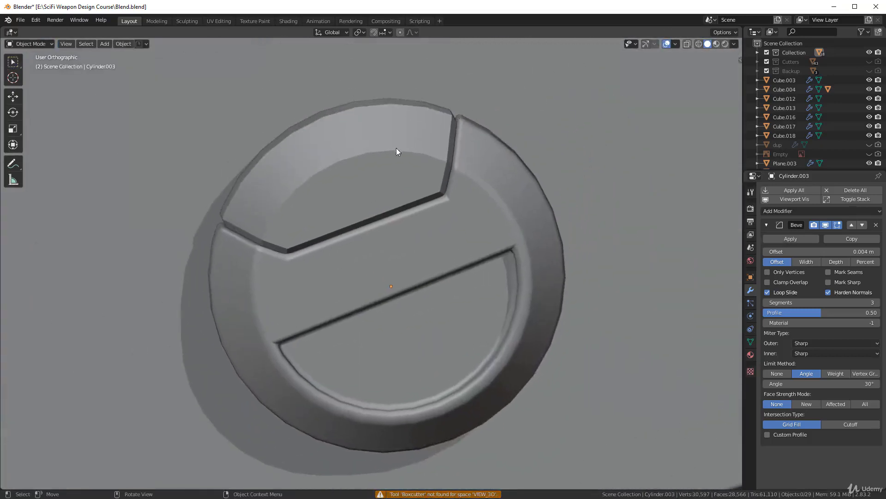
{"action": "left_click", "coordinate": [394, 147]}
{"action": "middle_click_drag", "start_coordinate": [466, 168], "coordinate": [497, 185]}
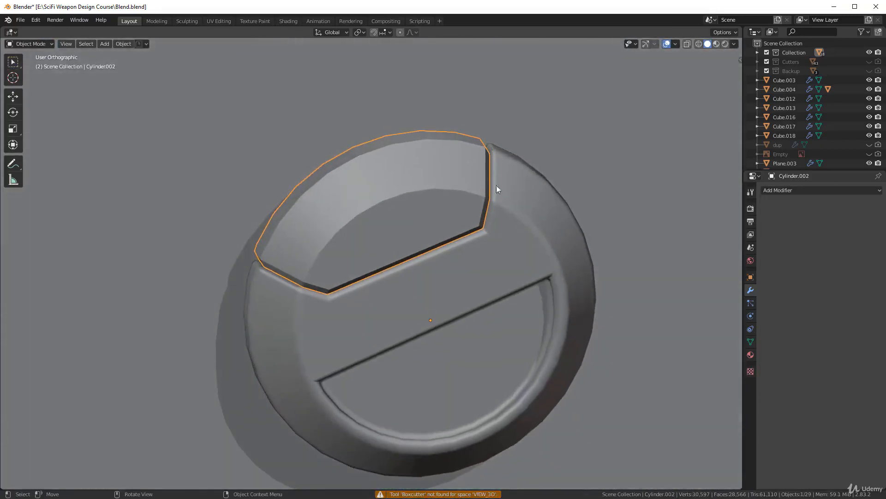
{"action": "left_click", "coordinate": [534, 215], "text": "shift"}
{"action": "key", "text": "ctrl+c"}
{"action": "left_click", "coordinate": [546, 244]}
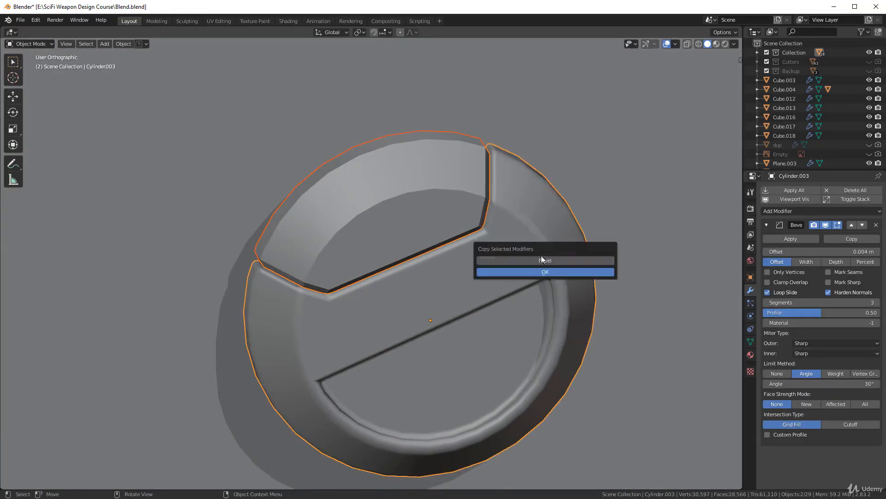
{"action": "left_click", "coordinate": [542, 272]}
- Slide the stray vertex at the right end of the upper knob piece's inner rim by a factor of 0.078
{"action": "left_click", "coordinate": [359, 243]}
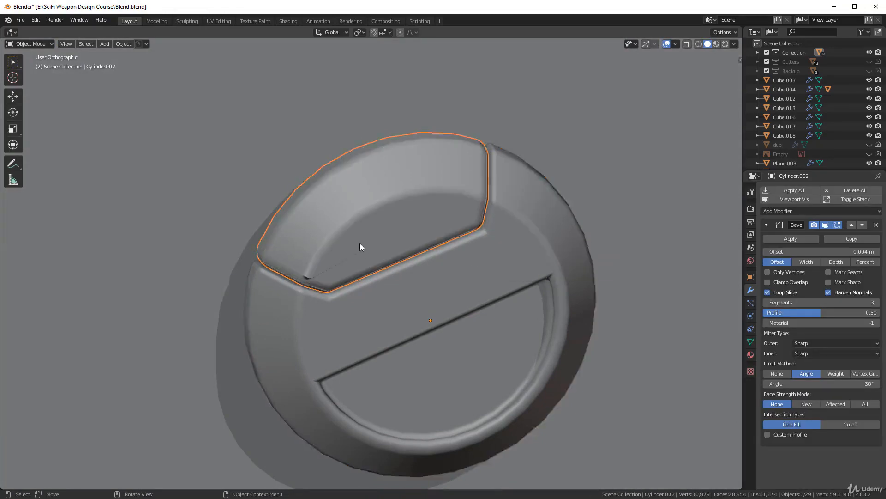
{"action": "scroll", "coordinate": [360, 243], "scroll_direction": "up", "scroll_amount": 3}
{"action": "left_click", "coordinate": [766, 224]}
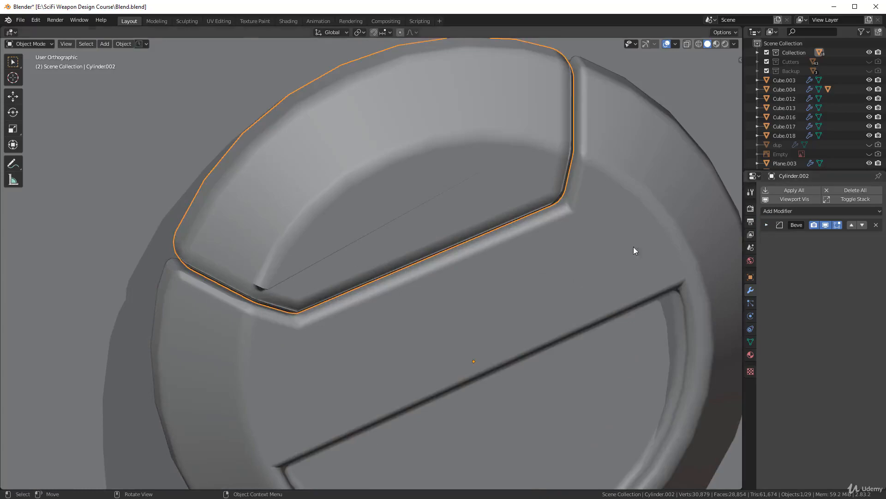
{"action": "key", "text": "Tab"}
{"action": "scroll", "coordinate": [452, 242], "scroll_direction": "up", "scroll_amount": 4}
{"action": "middle_click_drag", "start_coordinate": [402, 250], "coordinate": [122, 353]}
{"action": "left_click", "coordinate": [407, 207]}
{"action": "key", "text": "shift+v"}
{"action": "left_click", "coordinate": [407, 207]}
{"action": "scroll", "coordinate": [413, 215], "scroll_direction": "up", "scroll_amount": 3}
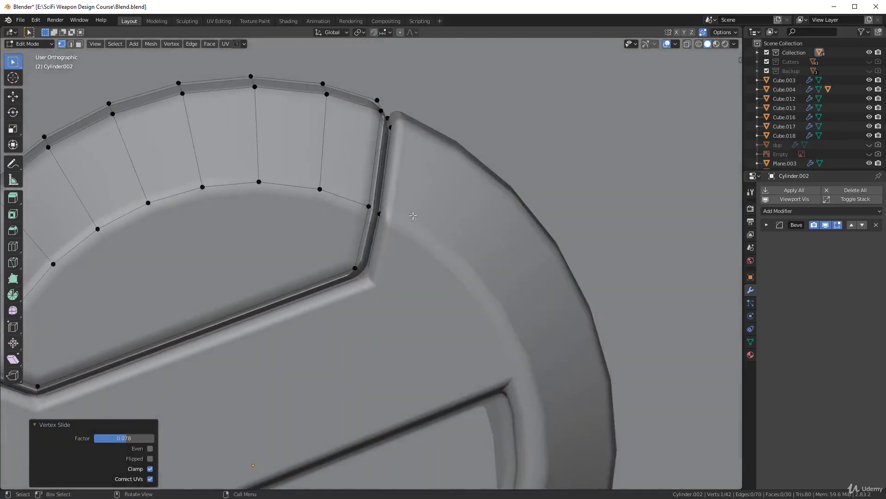
- Slide the same rim vertex along the inner rim edge towards its neighbour to clean up the corner bevel
{"action": "key", "text": "shift+v"}
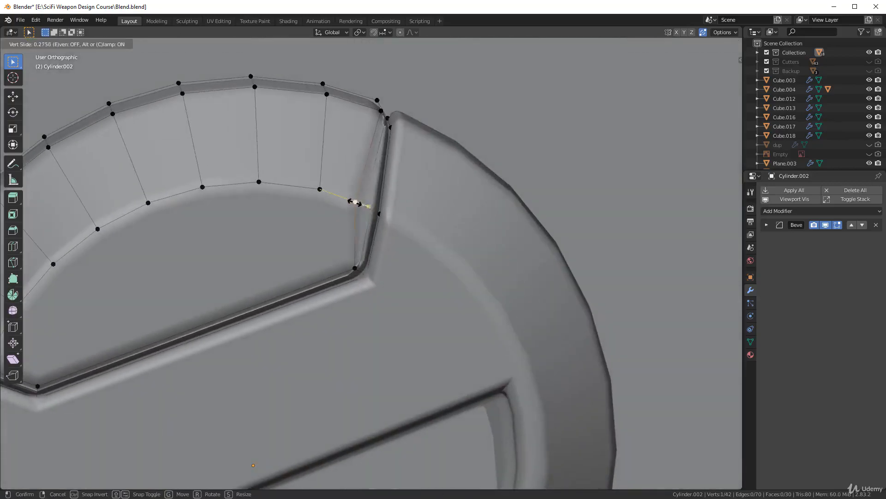
{"action": "left_click", "coordinate": [357, 202]}
{"action": "middle_click_drag", "start_coordinate": [357, 202], "coordinate": [356, 232]}
{"action": "scroll", "coordinate": [397, 216], "scroll_direction": "up", "scroll_amount": 4}
{"action": "middle_click_drag", "start_coordinate": [266, 227], "coordinate": [369, 268]}
{"action": "key", "text": "Tab"}
- Set the Bevel offset of the knob's upper piece to 0.003 m
{"action": "left_click", "coordinate": [781, 226]}
{"action": "left_click_drag", "start_coordinate": [812, 252], "coordinate": [831, 251]}
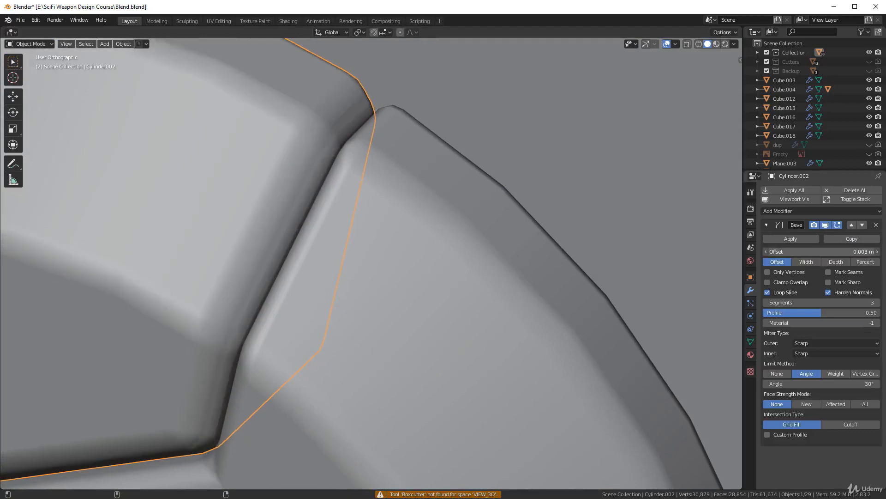
{"action": "scroll", "coordinate": [379, 238], "scroll_direction": "down", "scroll_amount": 4}
{"action": "middle_click_drag", "start_coordinate": [378, 238], "coordinate": [434, 264]}
{"action": "scroll", "coordinate": [440, 262], "scroll_direction": "down", "scroll_amount": 5}
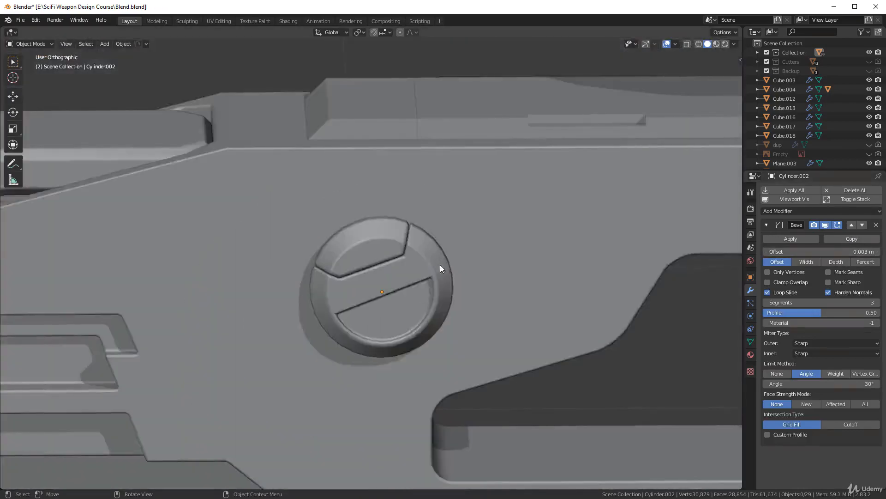
{"action": "scroll", "coordinate": [447, 275], "scroll_direction": "up", "scroll_amount": 5}
{"action": "middle_click_drag", "start_coordinate": [414, 304], "coordinate": [434, 279]}
{"action": "scroll", "coordinate": [434, 279], "scroll_direction": "down", "scroll_amount": 5}
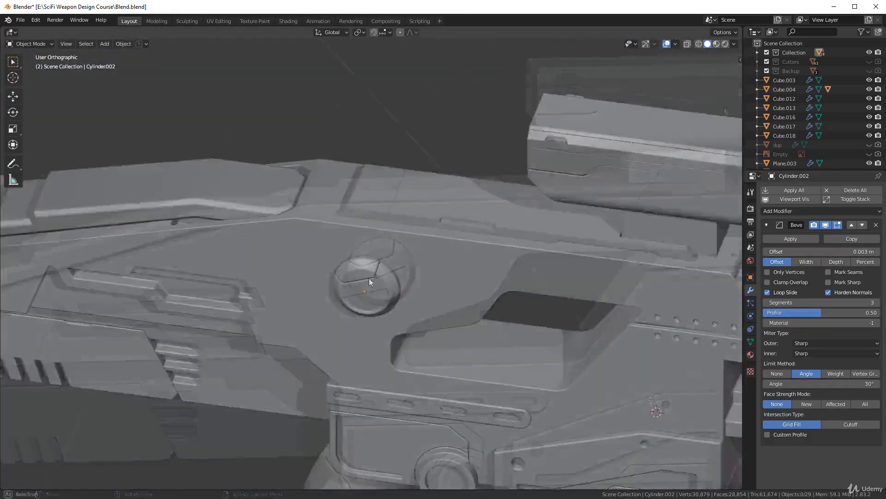
- Copy the Bevel modifier from the knob's upper piece to the short sloped block above it (Cube.012)
{"action": "middle_click_drag", "start_coordinate": [369, 278], "coordinate": [374, 191]}
{"action": "left_click", "coordinate": [375, 194]}
{"action": "middle_click_drag", "start_coordinate": [450, 209], "coordinate": [502, 138], "text": "shift"}
{"action": "scroll", "coordinate": [356, 329], "scroll_direction": "up", "scroll_amount": 3}
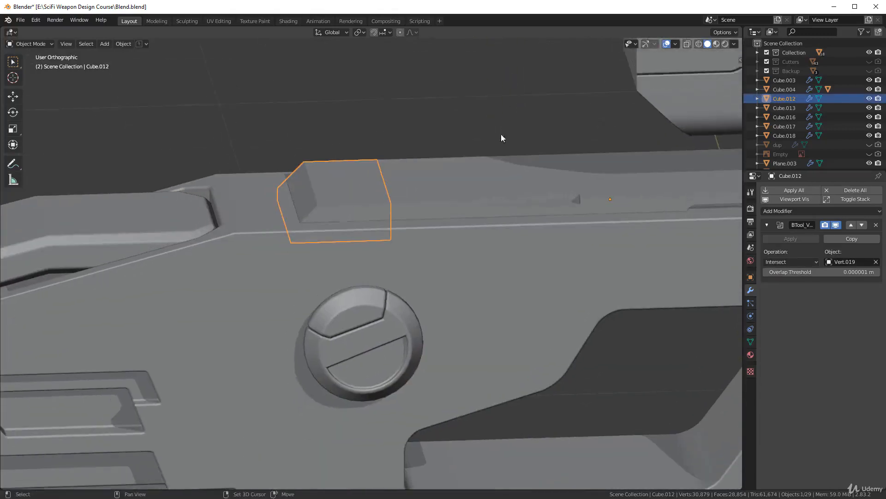
{"action": "left_click", "coordinate": [361, 306], "text": "shift"}
{"action": "key", "text": "ctrl+c"}
{"action": "left_click", "coordinate": [445, 308]}
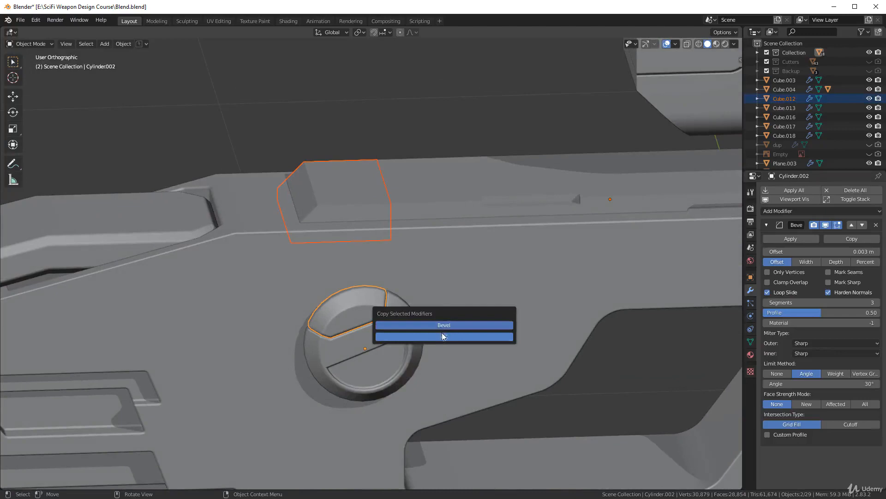
{"action": "left_click", "coordinate": [444, 336]}
- Copy the Bevel modifier from the knob's lower piece to the long upper rail (Cube.013)
{"action": "left_click", "coordinate": [438, 238]}
{"action": "left_click", "coordinate": [411, 357], "text": "shift"}
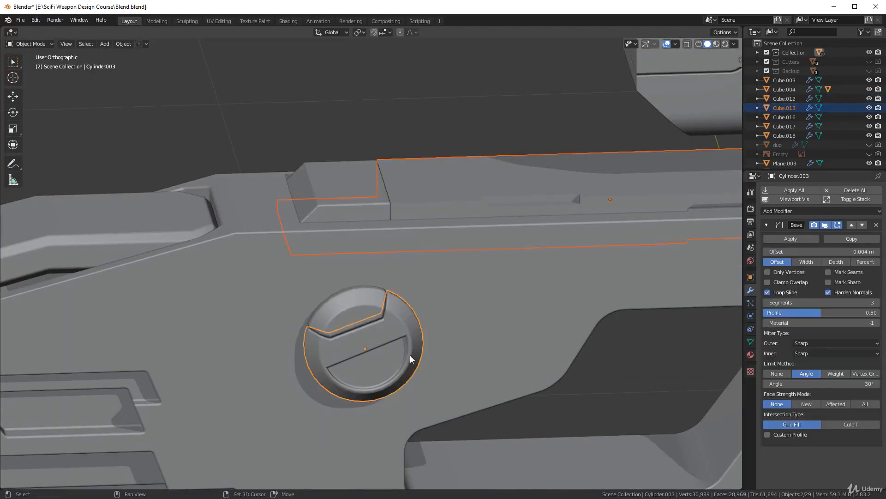
{"action": "key", "text": "ctrl+c"}
{"action": "left_click", "coordinate": [457, 279]}
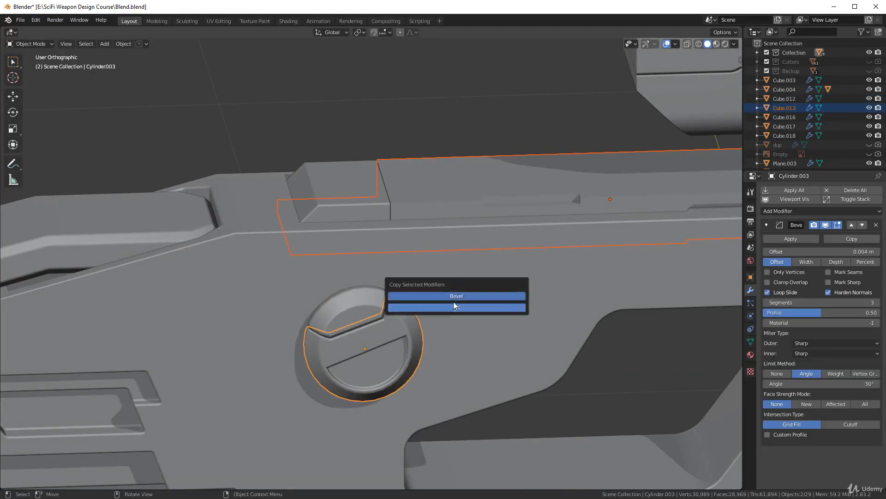
{"action": "left_click", "coordinate": [453, 303]}
{"action": "middle_click_drag", "start_coordinate": [454, 302], "coordinate": [434, 263]}
{"action": "key", "text": "alt+a"}
{"action": "scroll", "coordinate": [401, 251], "scroll_direction": "up", "scroll_amount": 3}
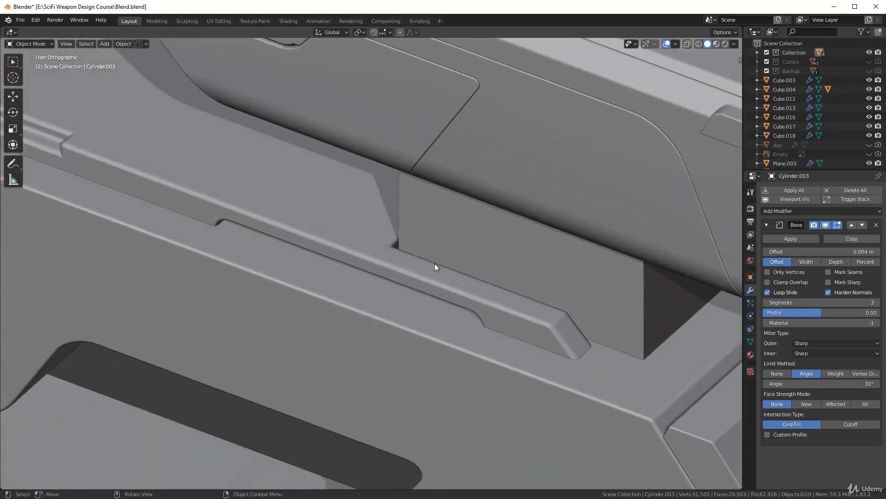
- Shade the long upper rail smooth and enable Auto Smooth on its normals
{"action": "left_click", "coordinate": [503, 295]}
{"action": "middle_click_drag", "start_coordinate": [503, 294], "coordinate": [428, 286]}
{"action": "middle_click_drag", "start_coordinate": [298, 281], "coordinate": [476, 212]}
{"action": "right_click", "coordinate": [476, 212]}
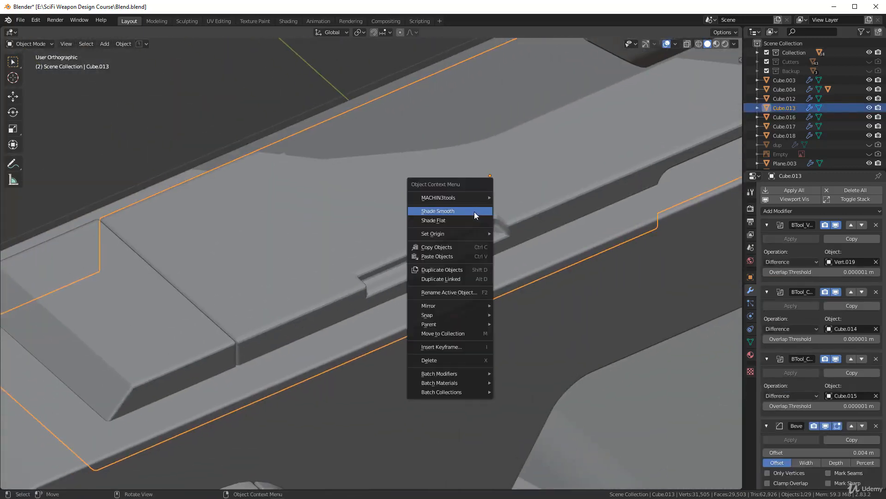
{"action": "left_click", "coordinate": [475, 211]}
{"action": "left_click", "coordinate": [751, 342]}
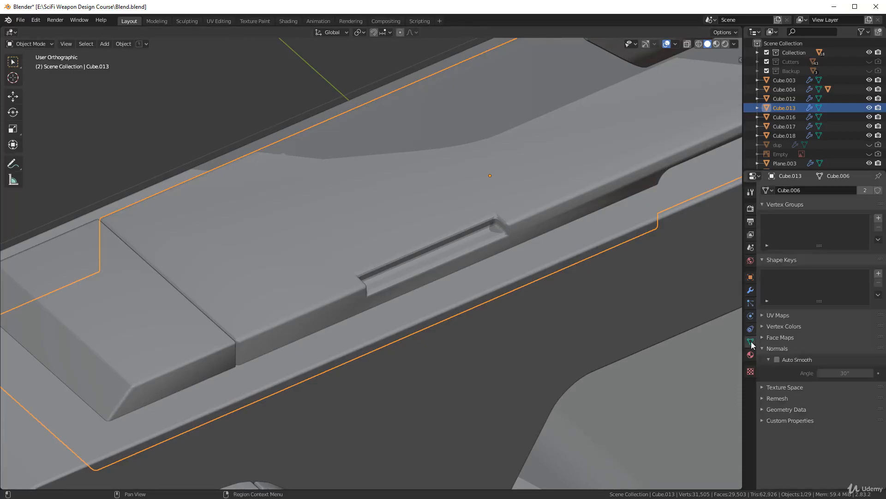
{"action": "left_click", "coordinate": [778, 360]}
- Shade the short sloped block at the end of the rail smooth
{"action": "left_click", "coordinate": [193, 321]}
{"action": "right_click", "coordinate": [340, 303]}
{"action": "left_click", "coordinate": [340, 303]}
{"action": "key", "text": "alt+a"}
{"action": "middle_click_drag", "start_coordinate": [531, 328], "coordinate": [396, 260]}
{"action": "scroll", "coordinate": [527, 233], "scroll_direction": "down", "scroll_amount": 1}
{"action": "scroll", "coordinate": [396, 260], "scroll_direction": "up", "scroll_amount": 3}
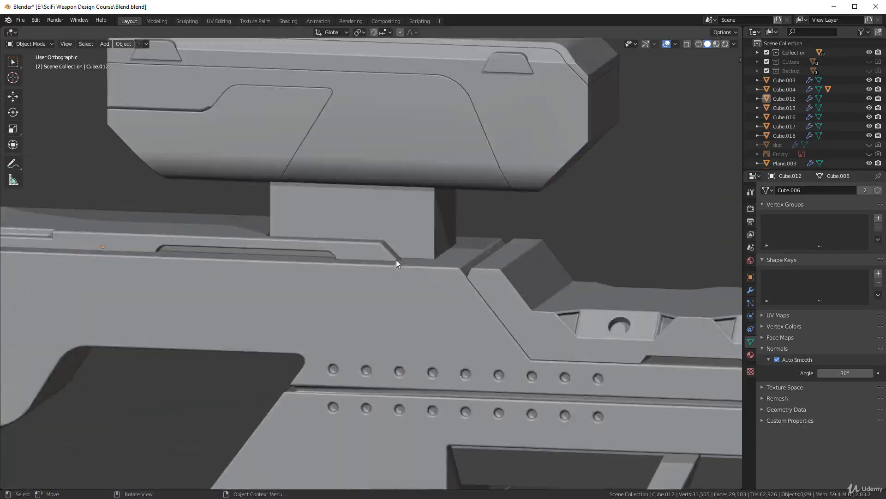
- Copy only the Bevel modifier from the long rail to the mount block beneath the scope
{"action": "scroll", "coordinate": [396, 260], "scroll_direction": "up", "scroll_amount": 2}
{"action": "left_click", "coordinate": [434, 210]}
{"action": "mouse_move", "coordinate": [447, 215]}
{"action": "middle_mouse_down"}
{"action": "mouse_move", "coordinate": [414, 173]}
{"action": "mouse_move", "coordinate": [475, 212]}
{"action": "mouse_move", "coordinate": [457, 222]}
{"action": "middle_mouse_up"}
{"action": "left_click", "coordinate": [355, 279], "text": "shift"}
{"action": "key", "text": "ctrl+c"}
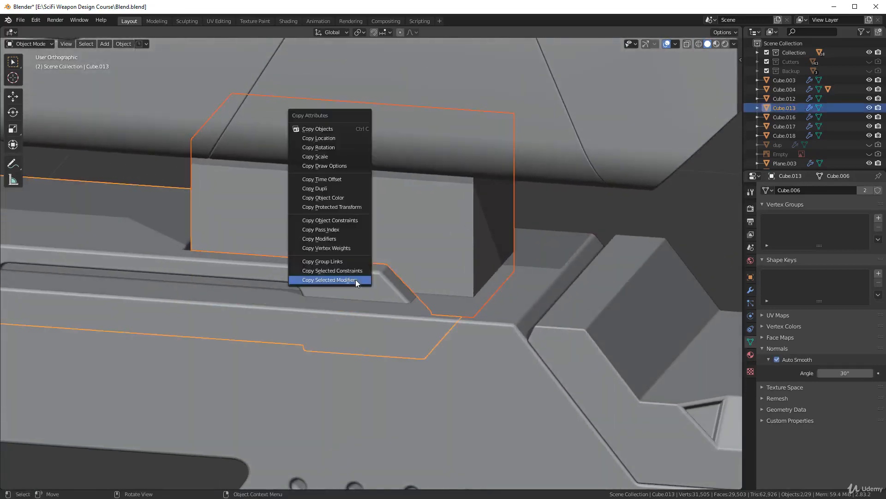
{"action": "left_click", "coordinate": [356, 279]}
{"action": "left_click", "coordinate": [367, 331]}
{"action": "left_click", "coordinate": [366, 342]}
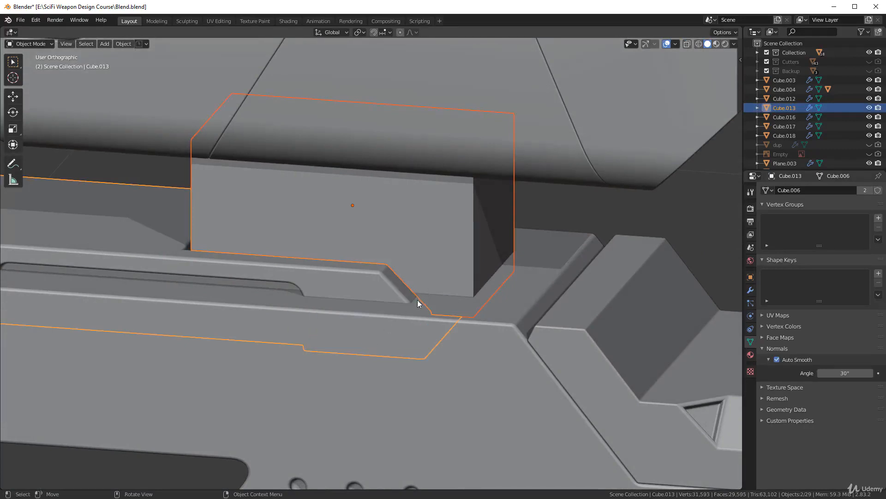
- Shade the scope's mount block smooth and enable Auto Smooth on its normals
{"action": "left_click", "coordinate": [422, 276]}
{"action": "left_click", "coordinate": [751, 290]}
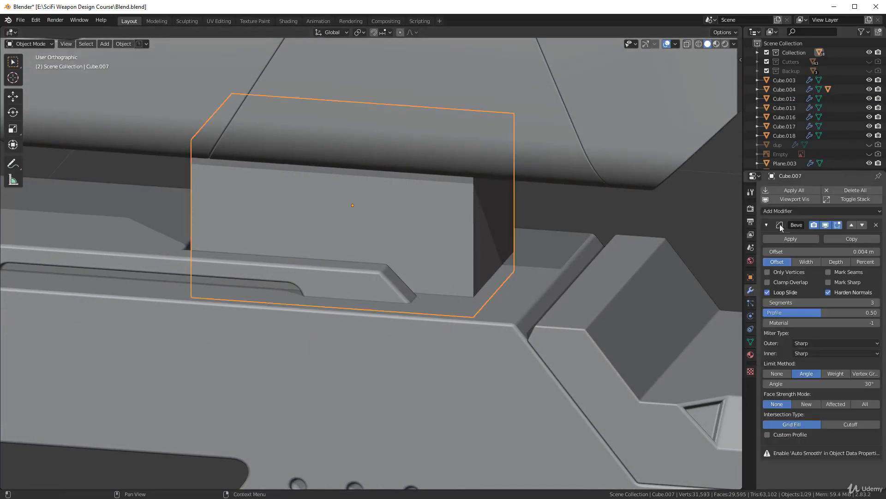
{"action": "right_click", "coordinate": [516, 236]}
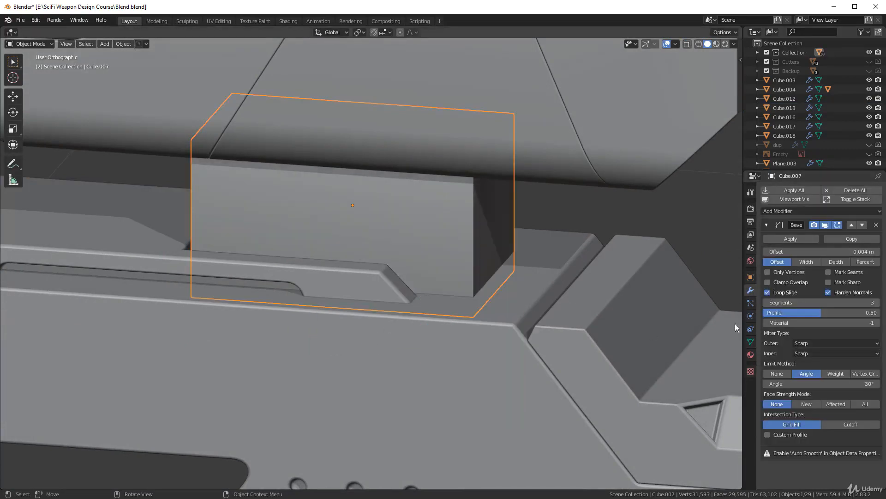
{"action": "left_click", "coordinate": [750, 342]}
{"action": "left_click", "coordinate": [777, 360]}
{"action": "middle_click_drag", "start_coordinate": [720, 342], "coordinate": [698, 290]}
- Try a Bevel offset of 0.054 m on the scope's mount block
{"action": "left_click", "coordinate": [751, 290]}
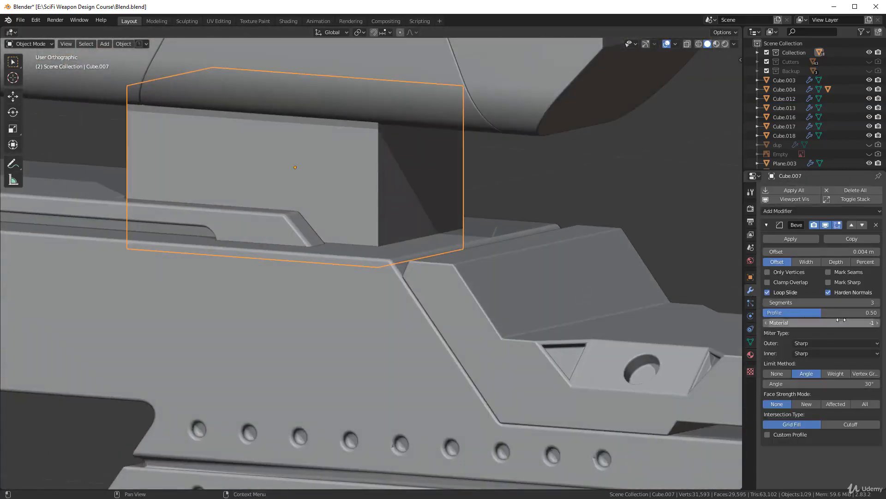
{"action": "left_click", "coordinate": [768, 282]}
{"action": "middle_click_drag", "start_coordinate": [495, 250], "coordinate": [525, 268]}
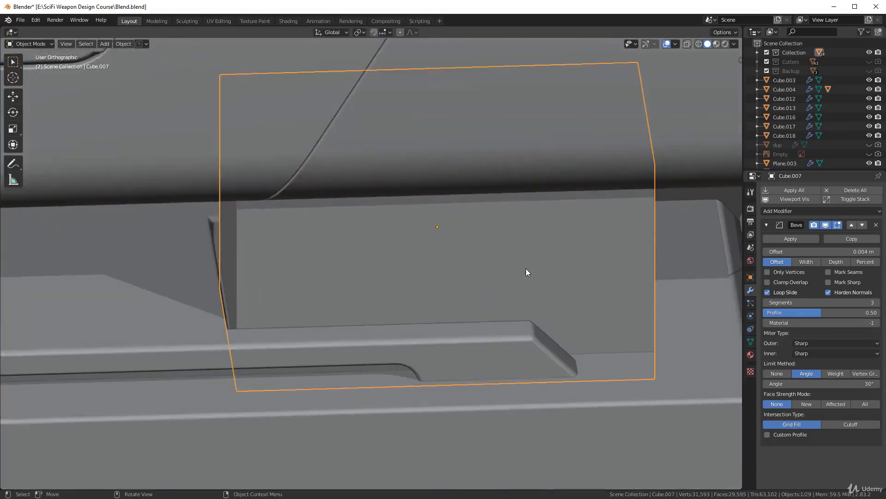
{"action": "middle_click_drag", "start_coordinate": [699, 224], "coordinate": [679, 253]}
{"action": "left_click_drag", "start_coordinate": [810, 251], "coordinate": [831, 251]}
{"action": "scroll", "coordinate": [416, 301], "scroll_direction": "down", "scroll_amount": 4}
{"action": "middle_click_drag", "start_coordinate": [416, 301], "coordinate": [536, 298]}
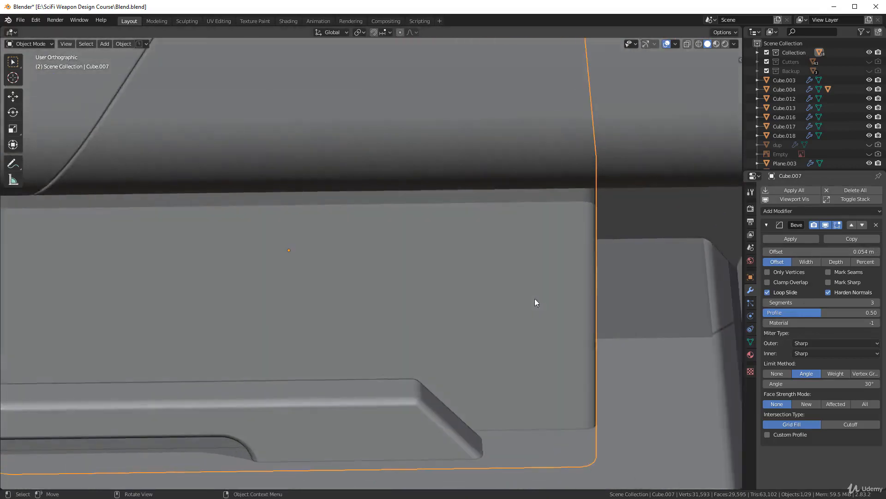
- Check the mount block's transform values and apply its rotation and scale
{"action": "key", "text": "n"}
{"action": "left_click", "coordinate": [738, 62]}
{"action": "scroll", "coordinate": [467, 253], "scroll_direction": "down", "scroll_amount": 4}
{"action": "middle_click_drag", "start_coordinate": [368, 275], "coordinate": [360, 295]}
{"action": "scroll", "coordinate": [391, 280], "scroll_direction": "up", "scroll_amount": 3}
{"action": "left_click_drag", "start_coordinate": [821, 252], "coordinate": [841, 252]}
{"action": "key", "text": "ctrl+z"}
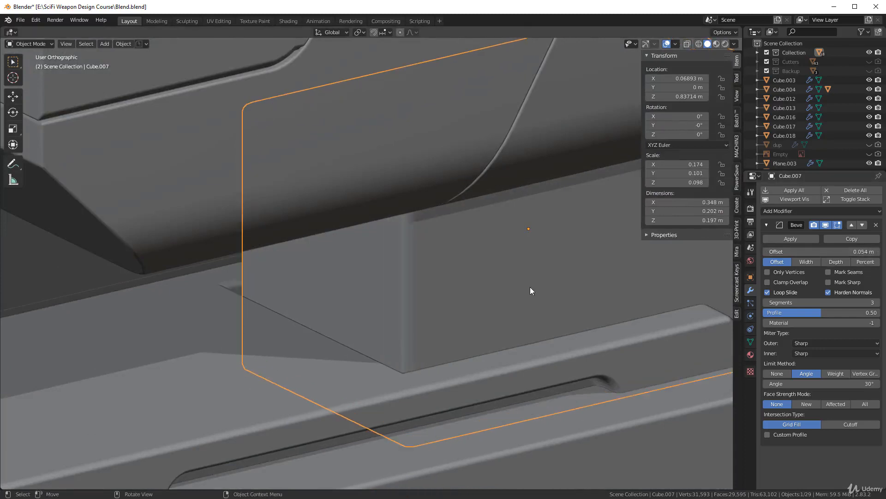
{"action": "key", "text": "ctrl+a"}
{"action": "left_click", "coordinate": [525, 289]}
{"action": "key", "text": "KP_Decimal"}
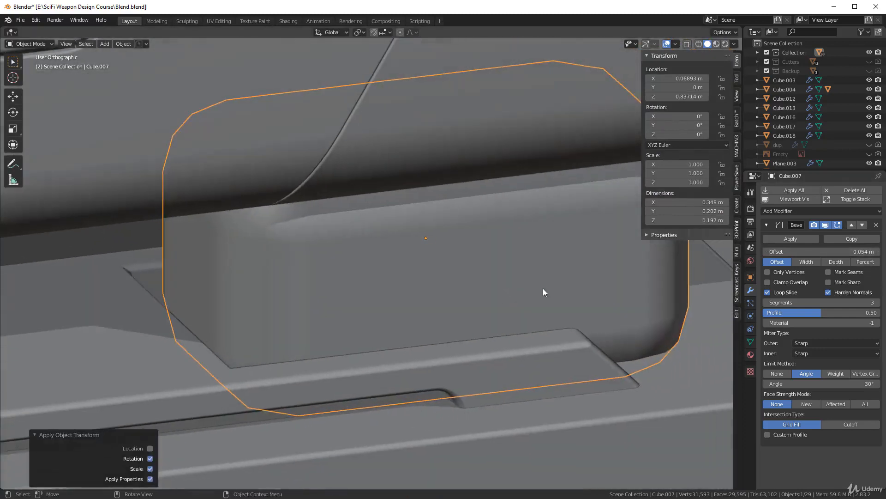
- Set the mount block's Bevel offset to 0.008 m and deselect the block
{"action": "left_click_drag", "start_coordinate": [821, 252], "coordinate": [792, 251]}
{"action": "scroll", "coordinate": [532, 258], "scroll_direction": "down", "scroll_amount": 8}
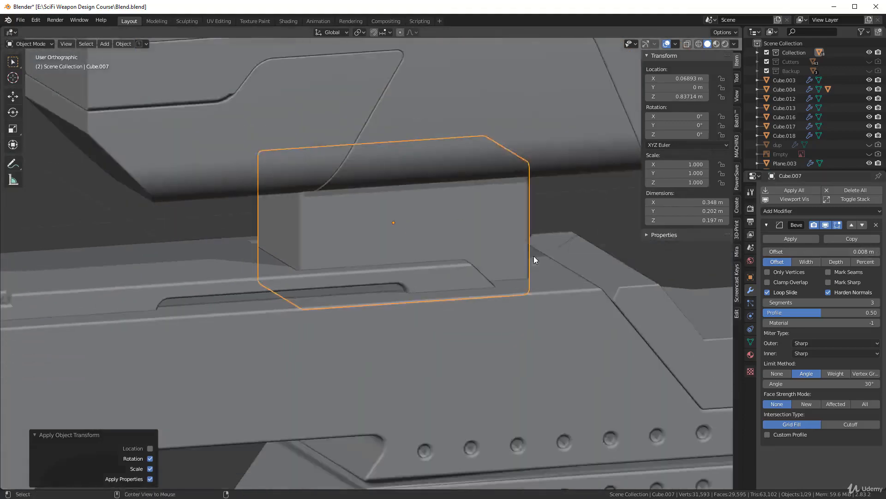
{"action": "key", "text": "alt+a"}
- Check the modifiers of the trigger guard and the two interlocking pieces above the magazine, ending with the right-hand piece selected
{"action": "scroll", "coordinate": [392, 220], "scroll_direction": "down", "scroll_amount": 3}
{"action": "scroll", "coordinate": [412, 299], "scroll_direction": "up", "scroll_amount": 4}
{"action": "middle_click_drag", "start_coordinate": [365, 393], "coordinate": [444, 293], "text": "shift"}
{"action": "left_click", "coordinate": [459, 234]}
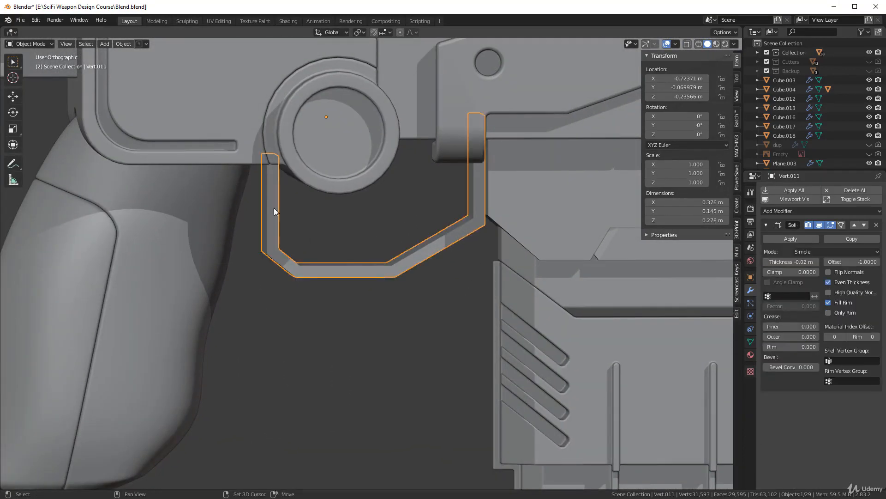
{"action": "middle_click_drag", "start_coordinate": [573, 227], "coordinate": [301, 257], "text": "shift"}
{"action": "left_click", "coordinate": [356, 211]}
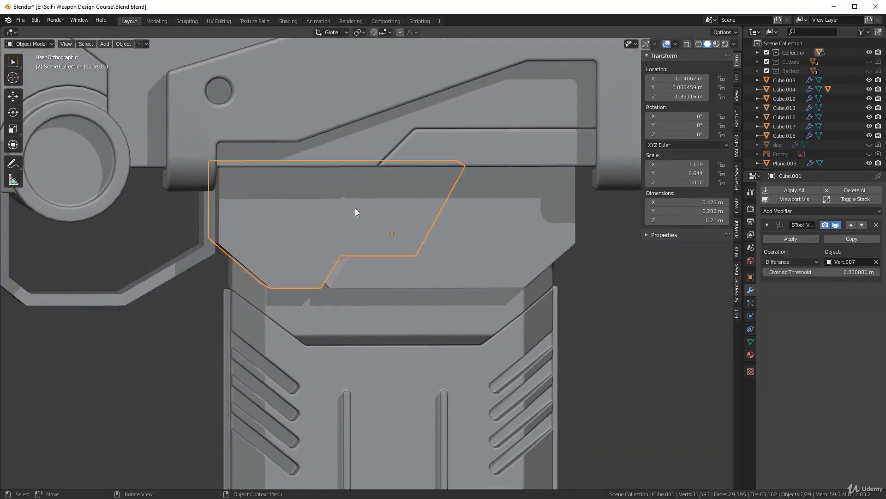
{"action": "left_click", "coordinate": [417, 267]}
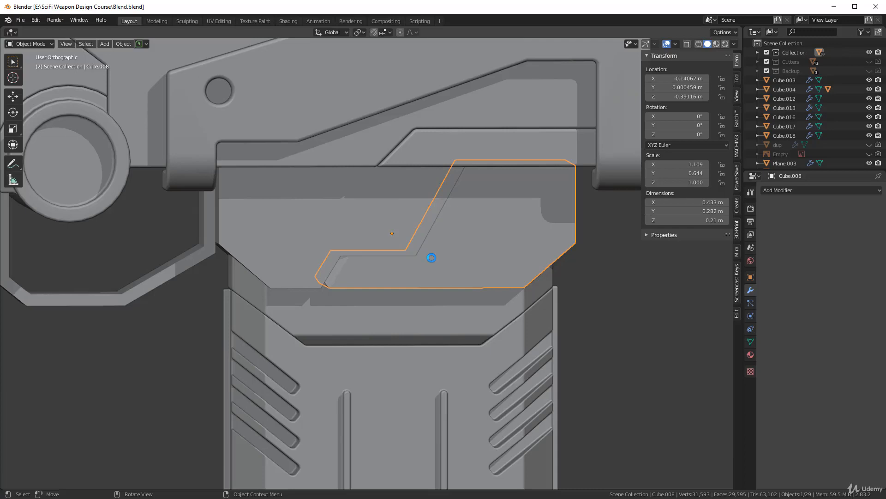
{"action": "middle_click_drag", "start_coordinate": [425, 252], "coordinate": [445, 260]}
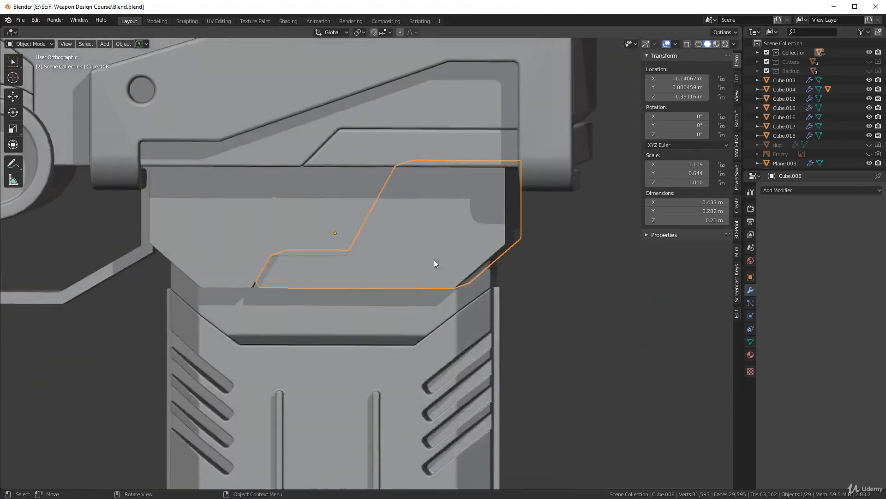